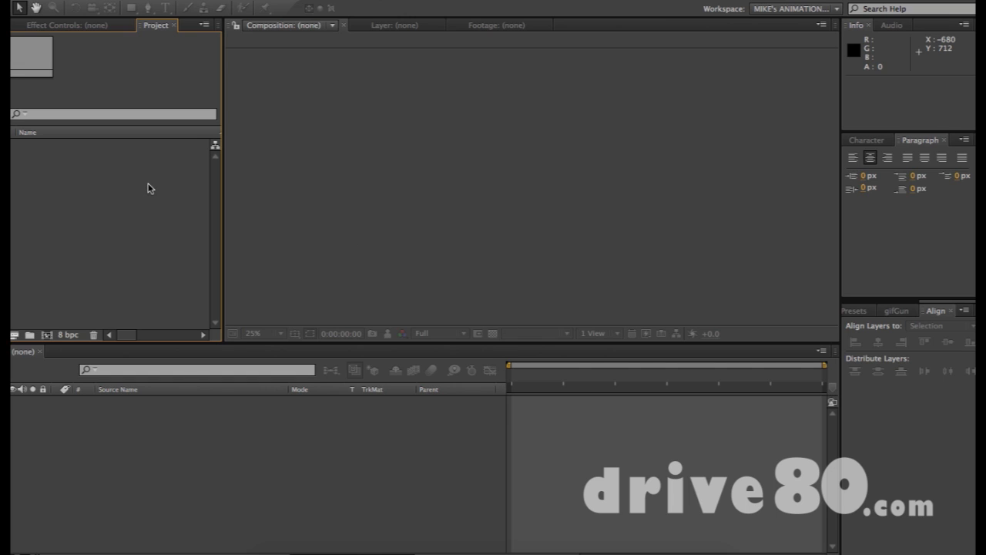
- Start a new composition and set its size to 1920 × 1080
key(super+n)
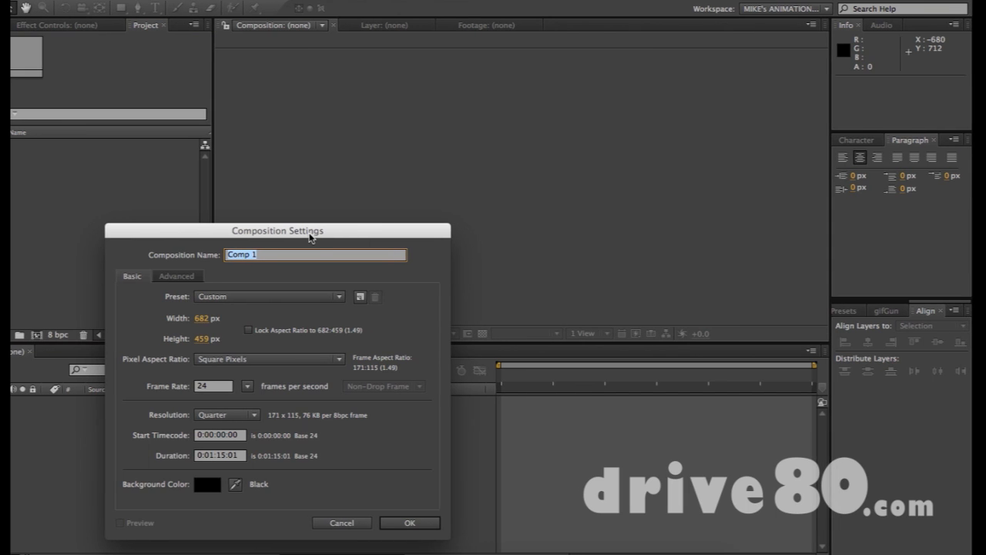
drag(270, 236, 466, 115)
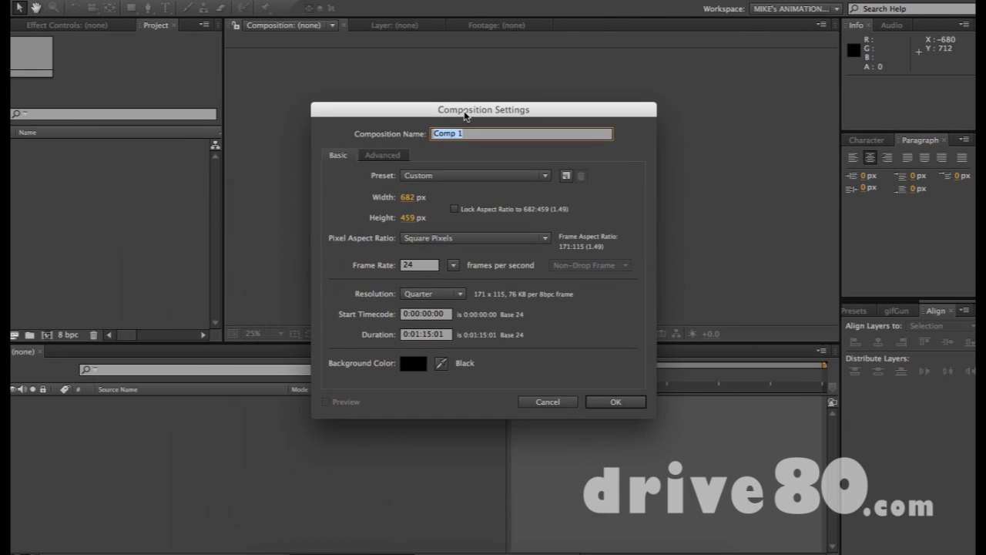
click(403, 199)
text(1920)
key(Tab)
text(1080)
key(Tab)
key(shift+Tab)
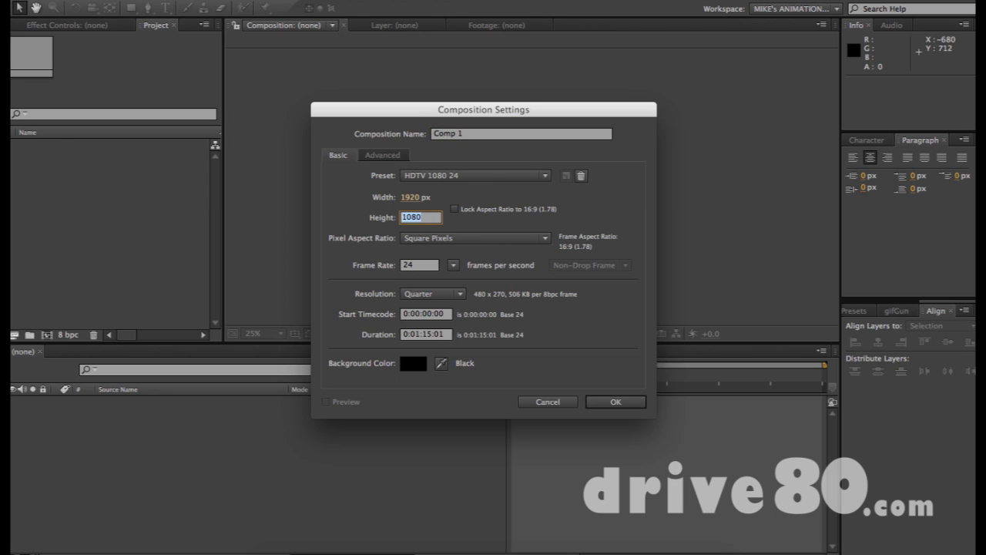
key(shift+Tab)
key(Tab)
click(411, 199)
text(1080)
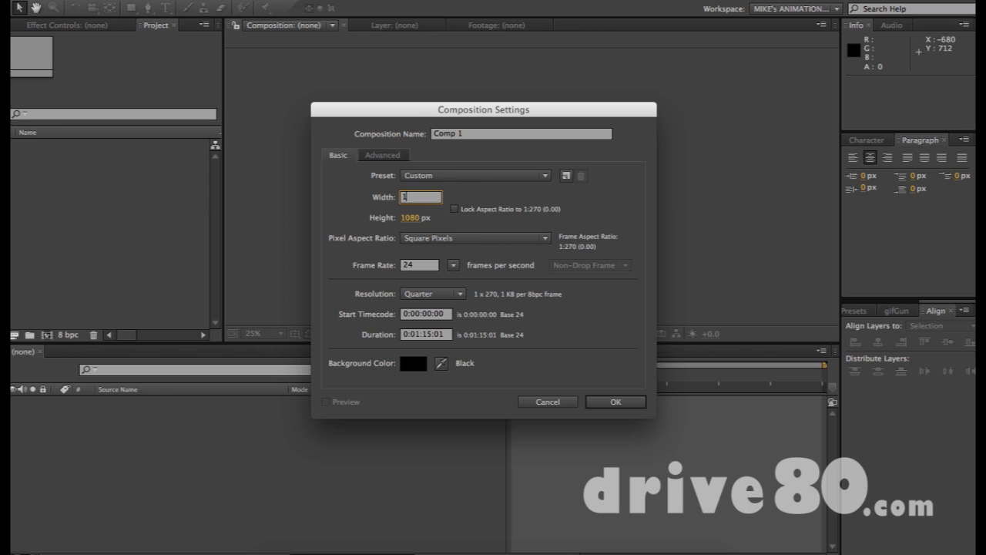
key(Tab)
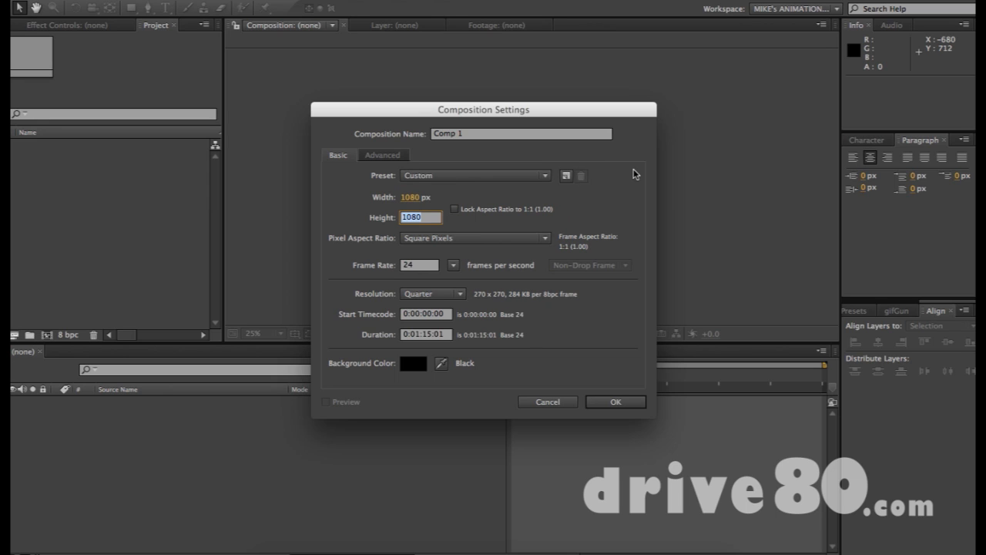
click(410, 199)
text(1920)
key(Tab)
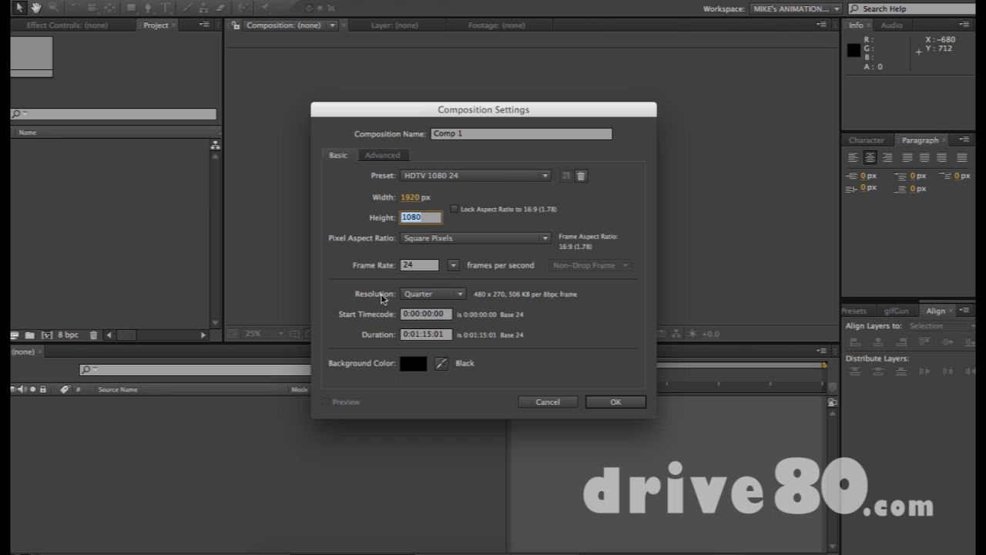
- Set 24 fps and a light-blue (509ED0) background, then create Comp 1
click(411, 269)
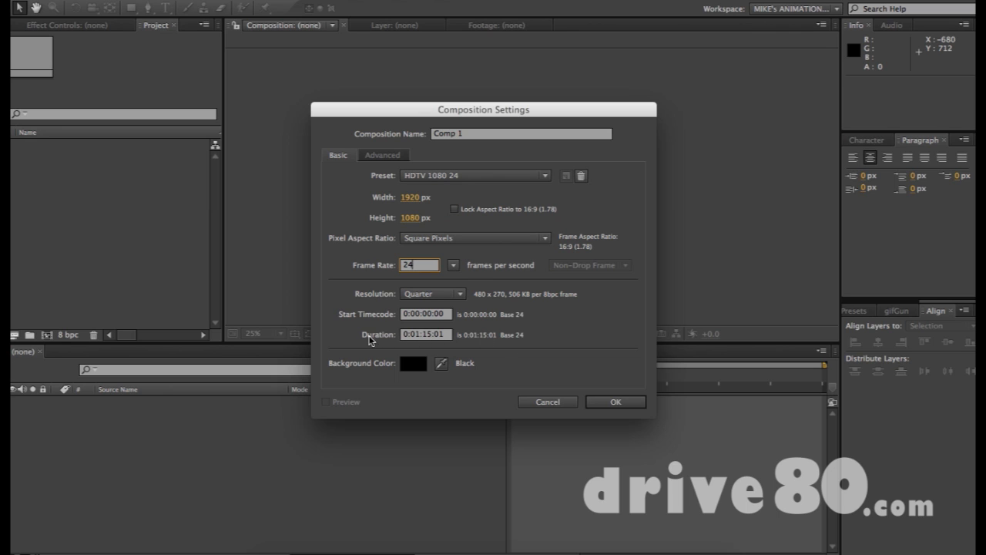
click(422, 364)
click(526, 379)
drag(451, 324, 414, 324)
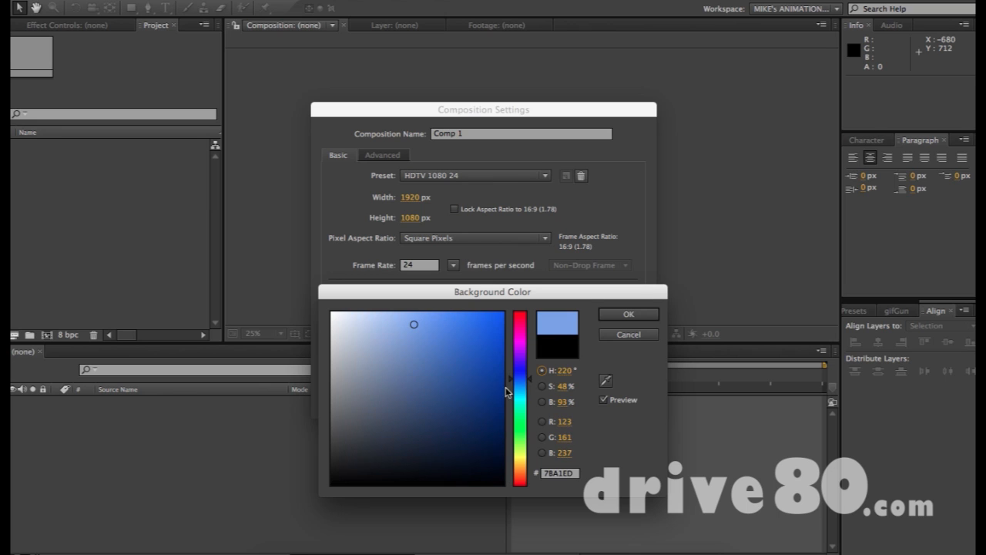
drag(521, 393, 522, 380)
drag(424, 349, 438, 343)
click(523, 390)
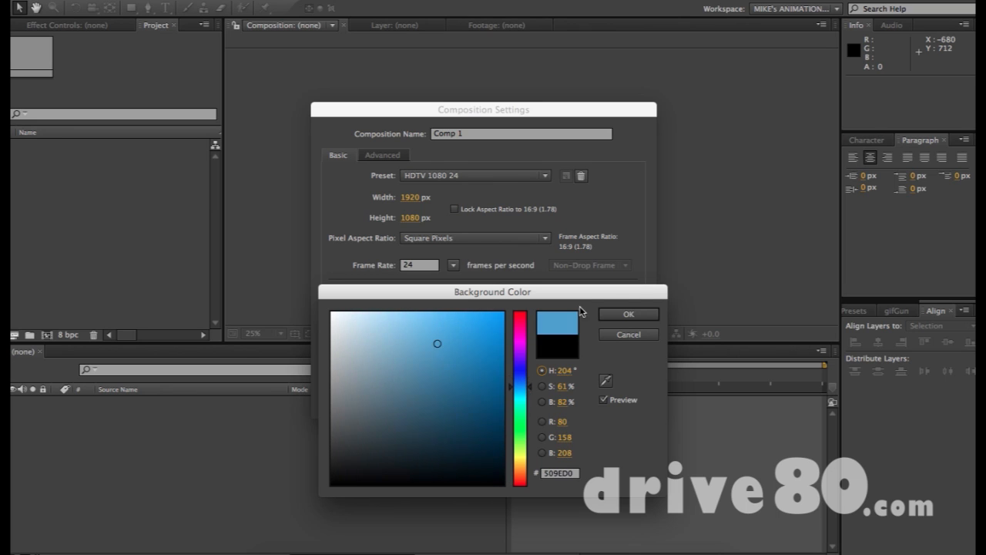
click(629, 314)
click(614, 402)
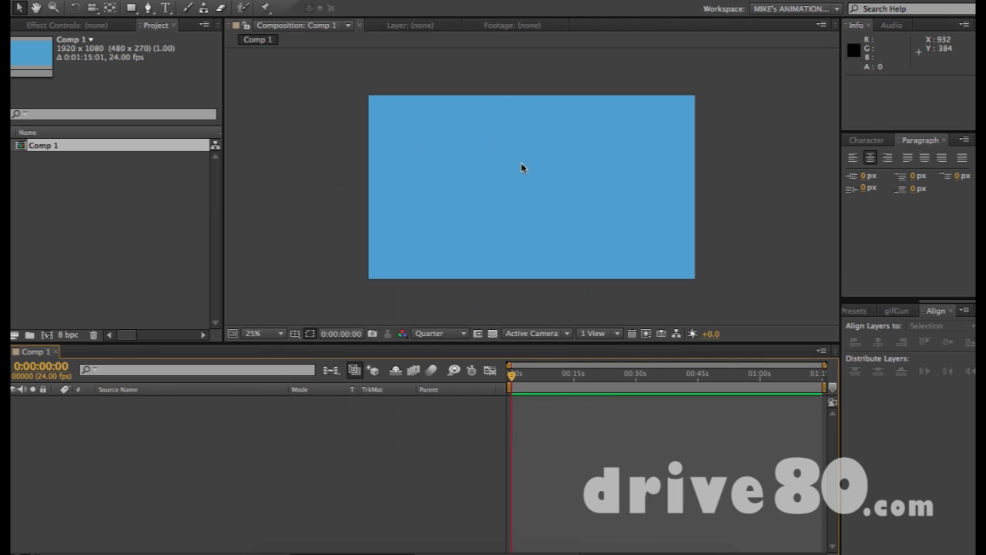
- Draw a white square near the centre of the comp with the Rectangle tool
click(207, 434)
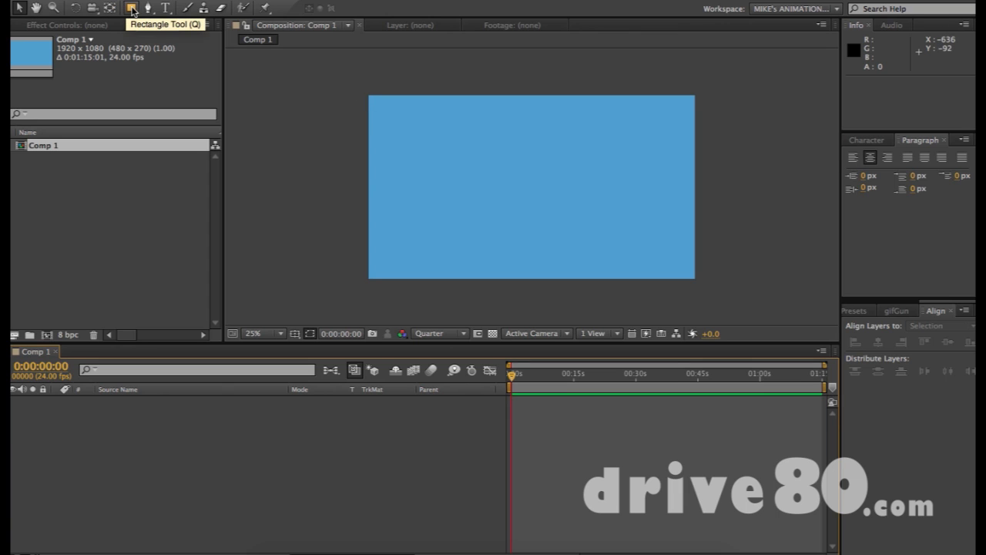
key(q)
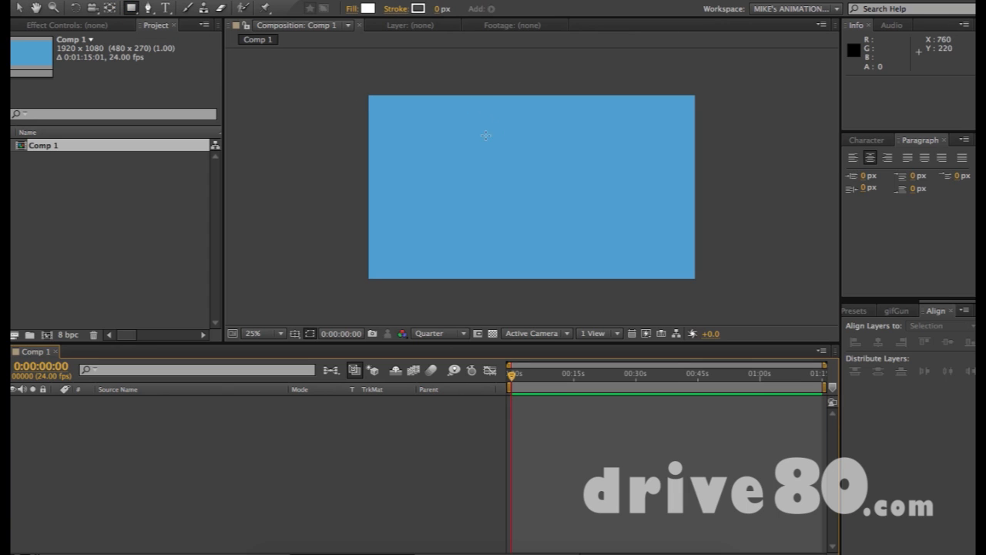
drag(474, 122, 591, 241)
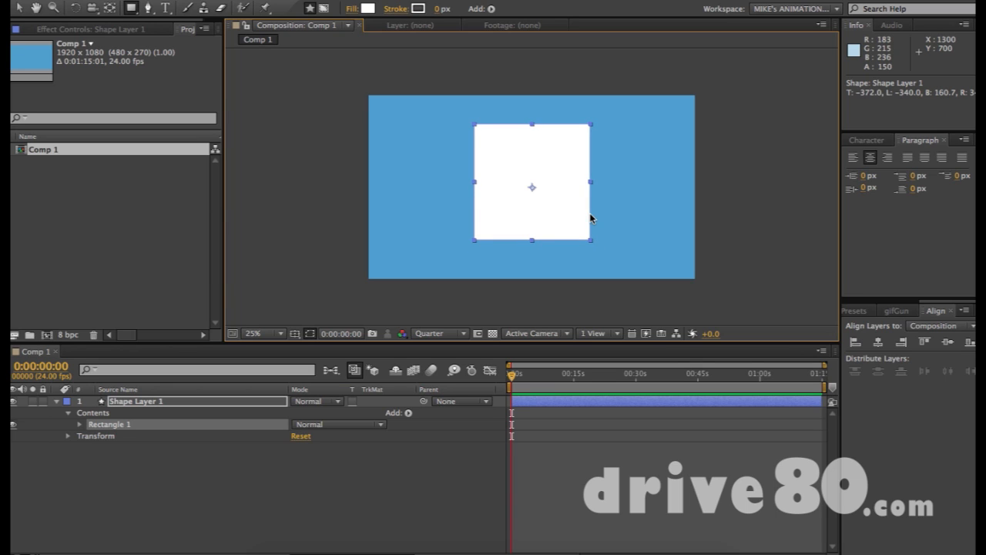
key(F2)
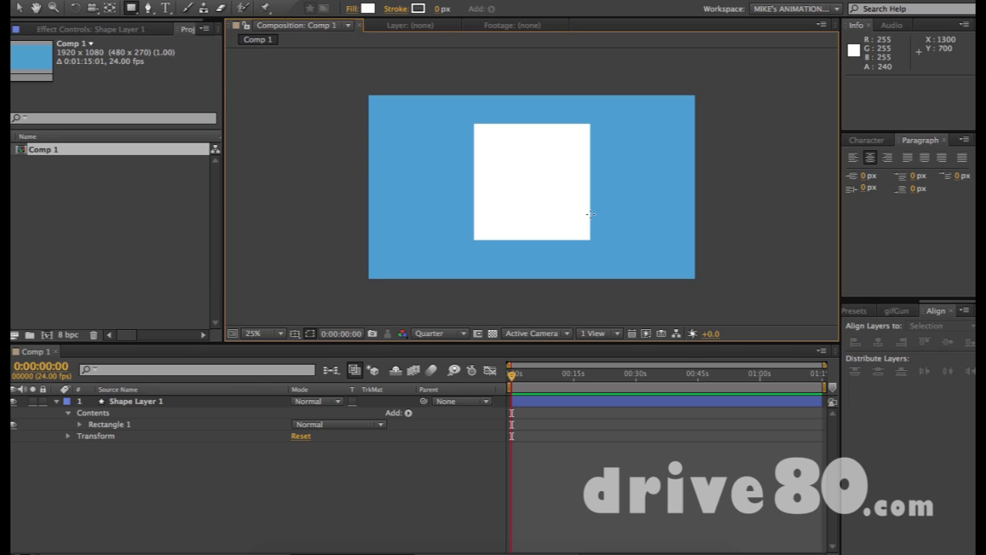
- Nudge the square slightly left and down
key(v)
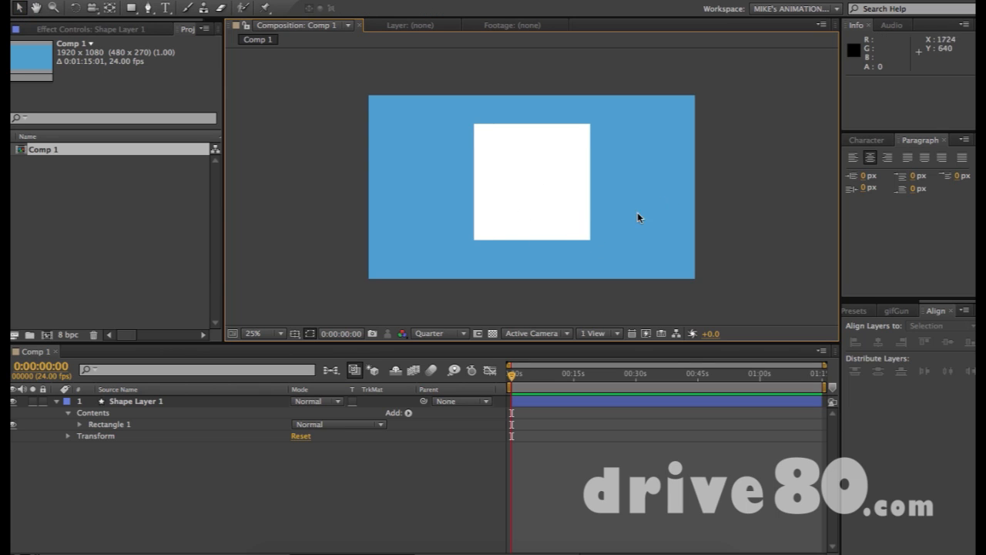
click(537, 198)
drag(546, 186, 534, 202)
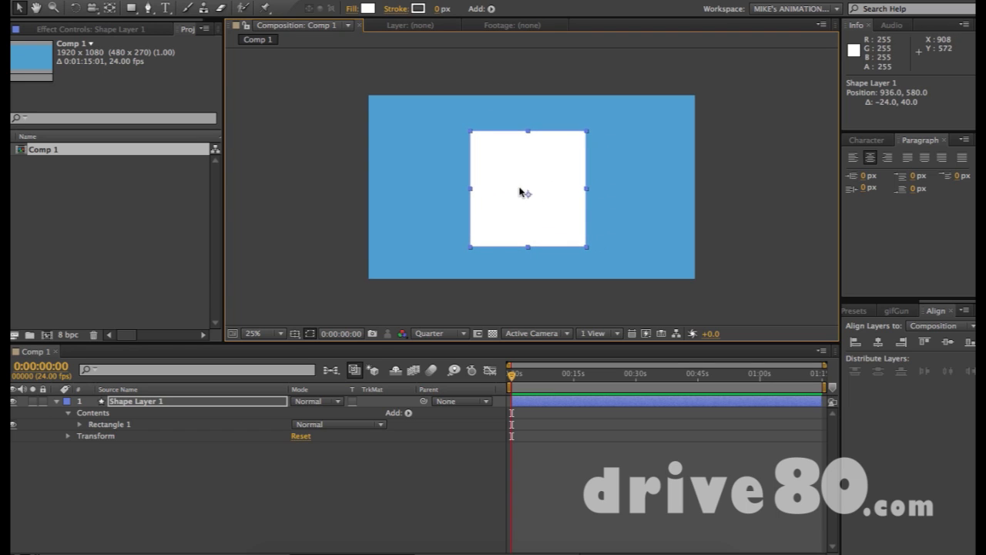
click(616, 210)
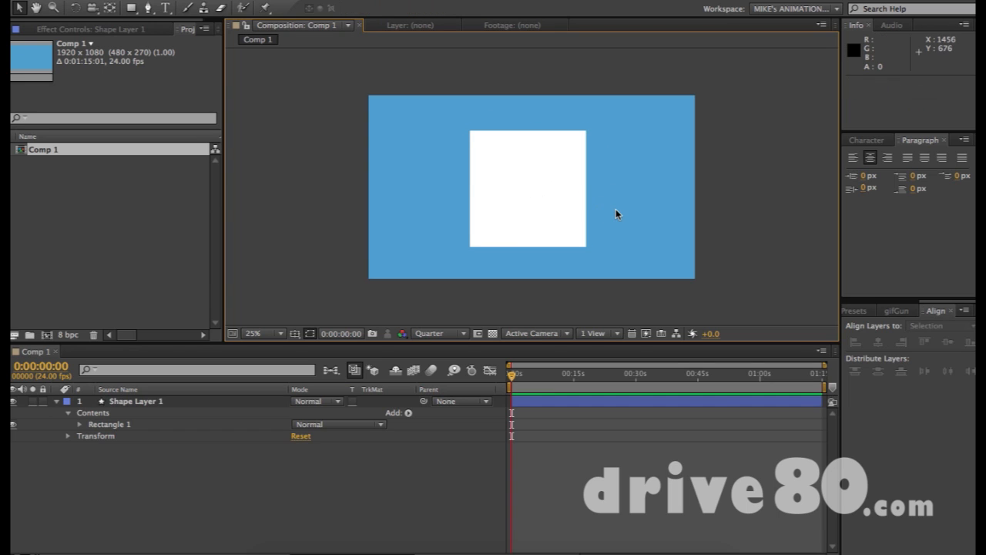
key(y)
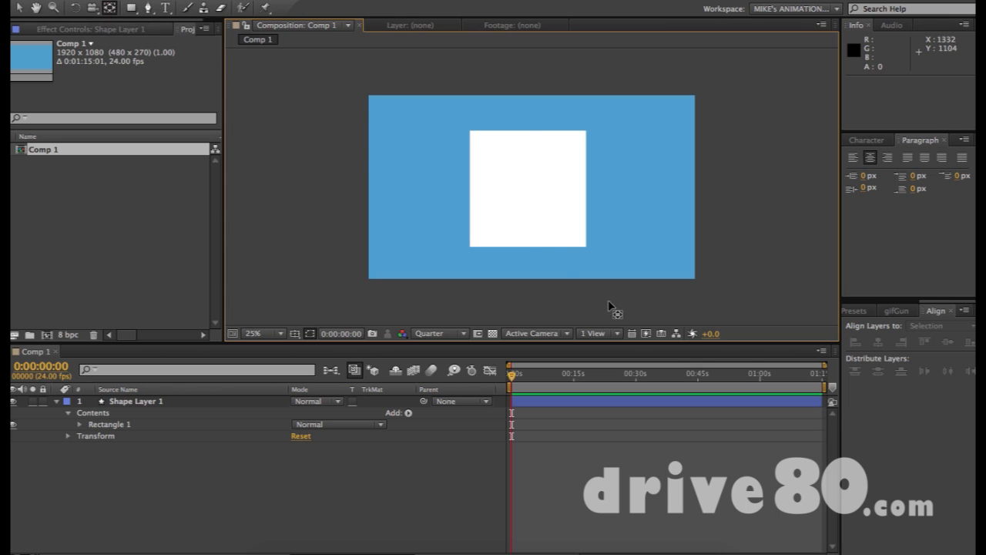
- Move the square's anchor point to its centre, leaving Anchor Point at 1.8, -30.2
click(551, 189)
mouse_move(527, 192)
mouse_down()
mouse_move(558, 208)
mouse_move(529, 198)
mouse_move(527, 183)
mouse_move(528, 203)
mouse_move(519, 177)
mouse_move(519, 198)
mouse_move(529, 192)
mouse_up()
key(v)
click(621, 221)
click(562, 209)
click(143, 405)
key(a)
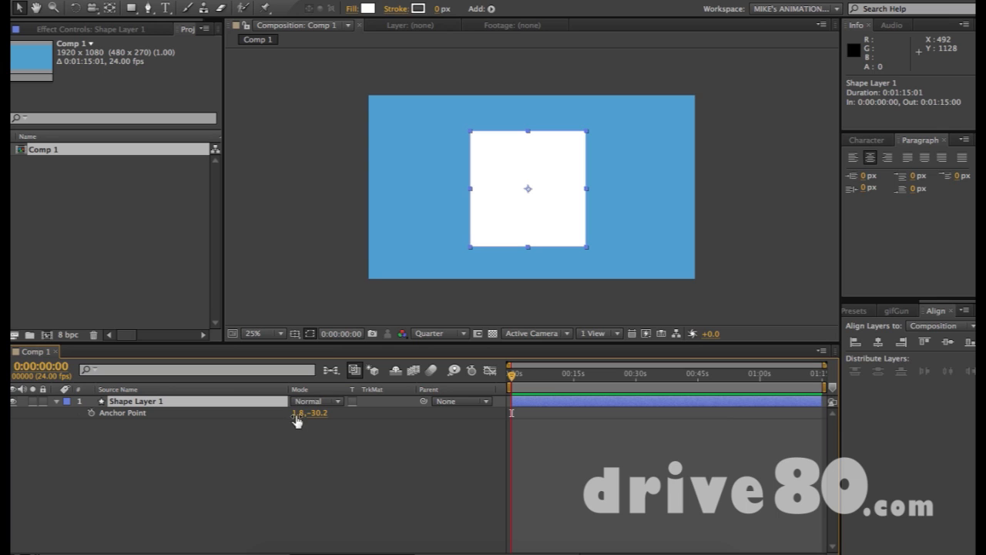
drag(318, 413, 295, 420)
key(y)
drag(527, 193, 528, 186)
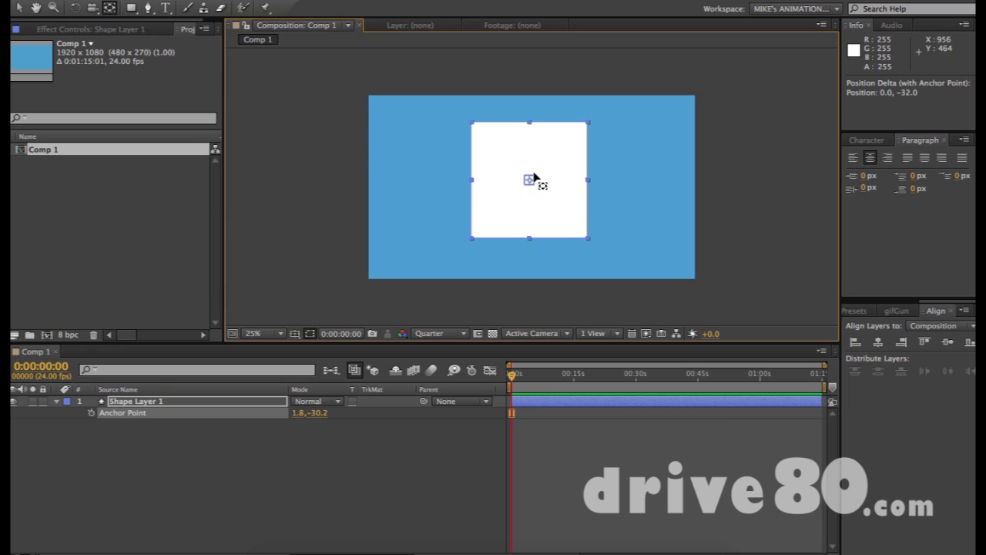
key(v)
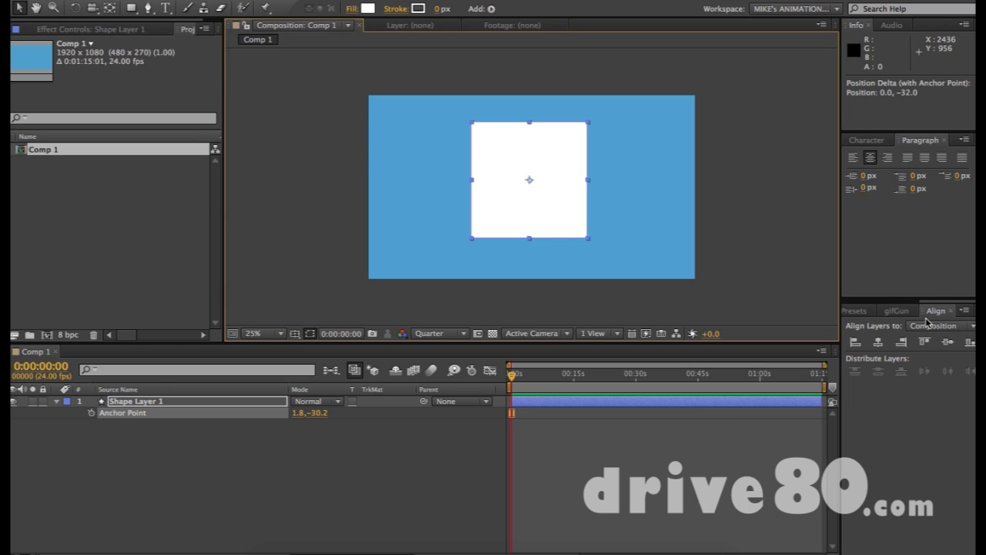
- Align Shape Layer 1 relative to the Composition and centre it vertically and horizontally
click(419, 1)
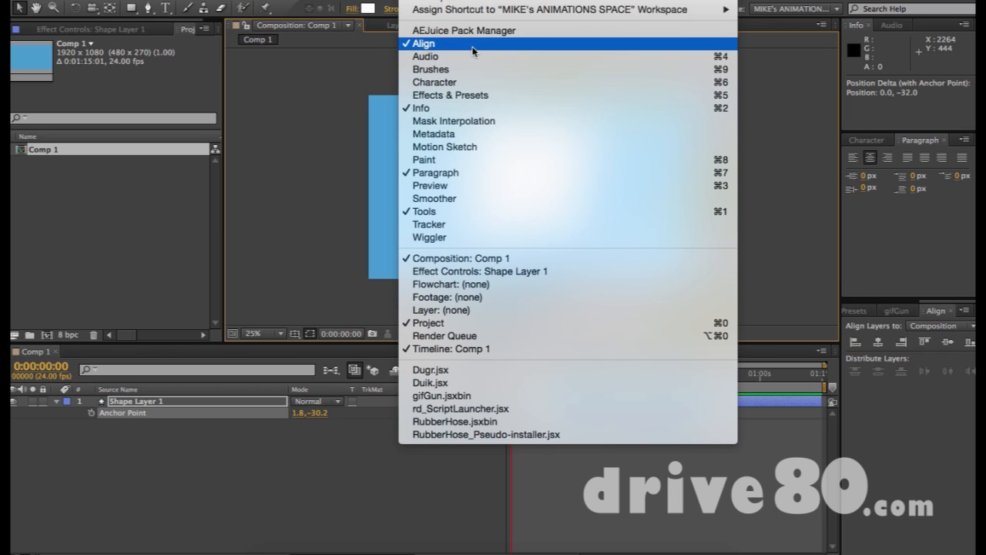
click(867, 259)
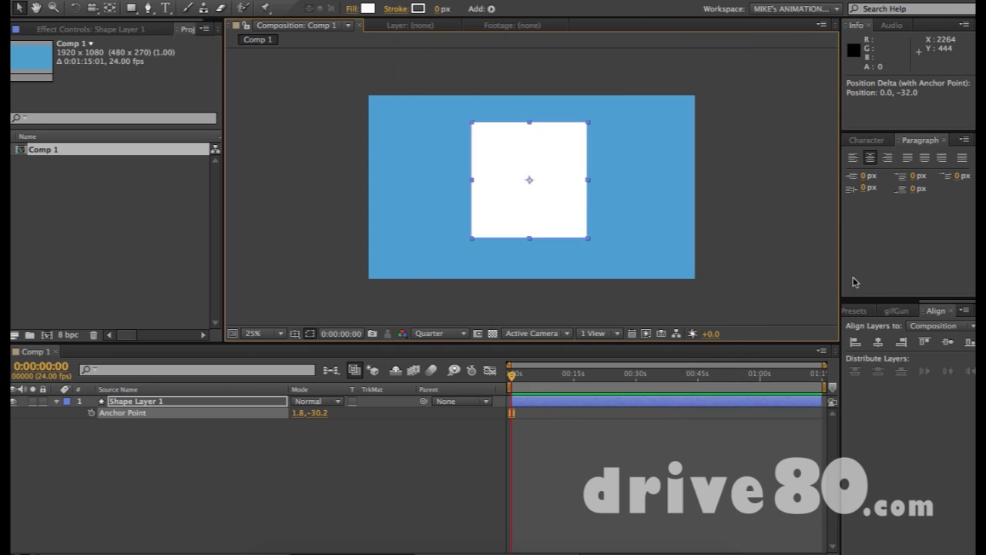
click(918, 409)
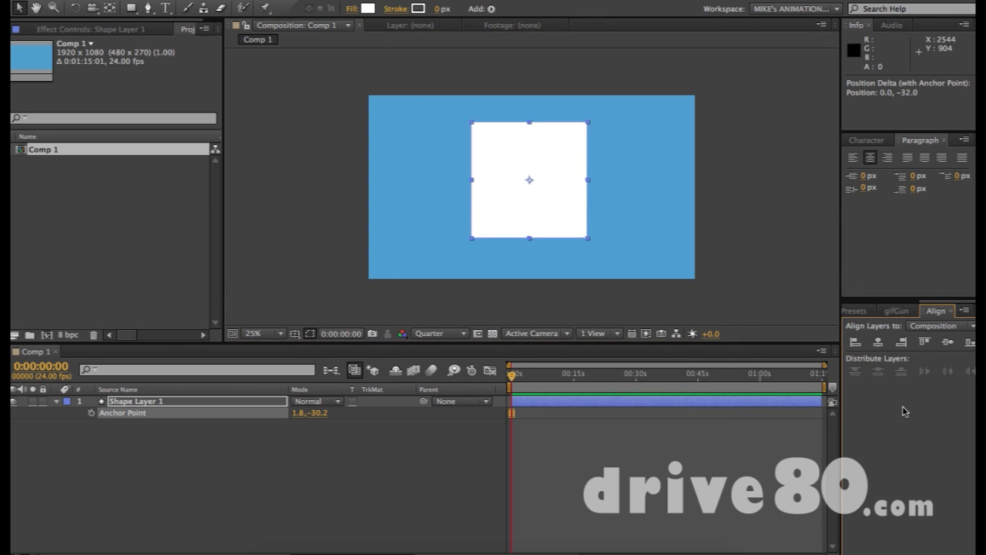
click(169, 404)
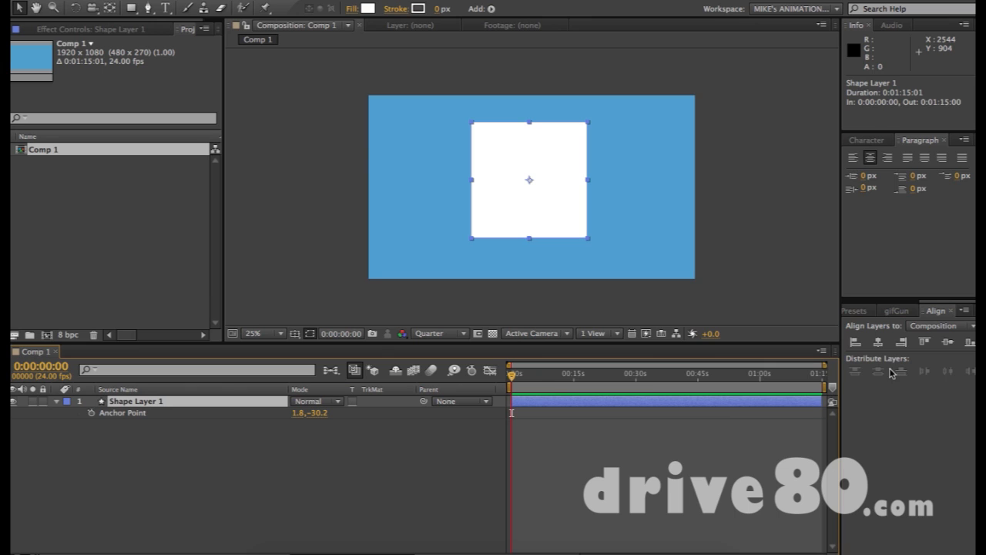
click(941, 326)
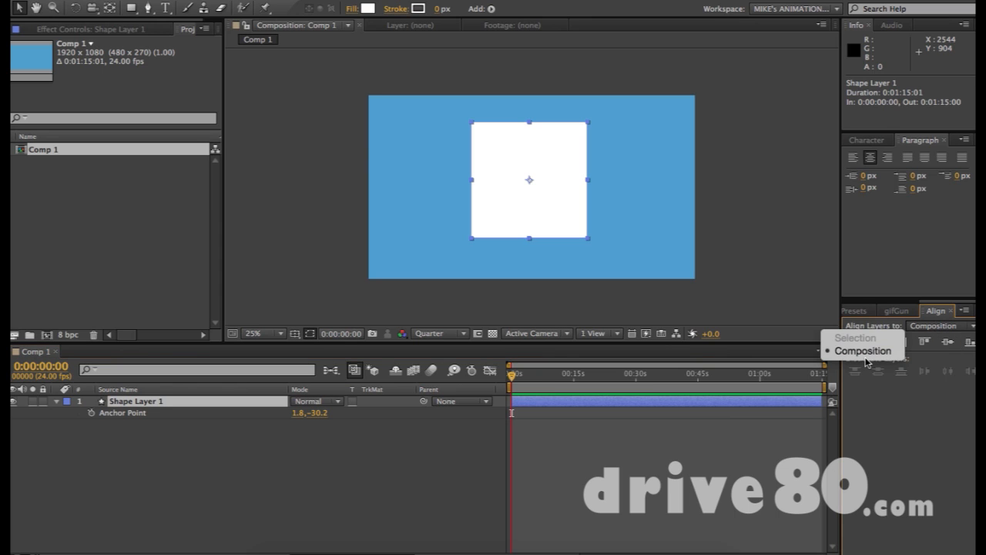
click(947, 410)
click(948, 341)
click(878, 343)
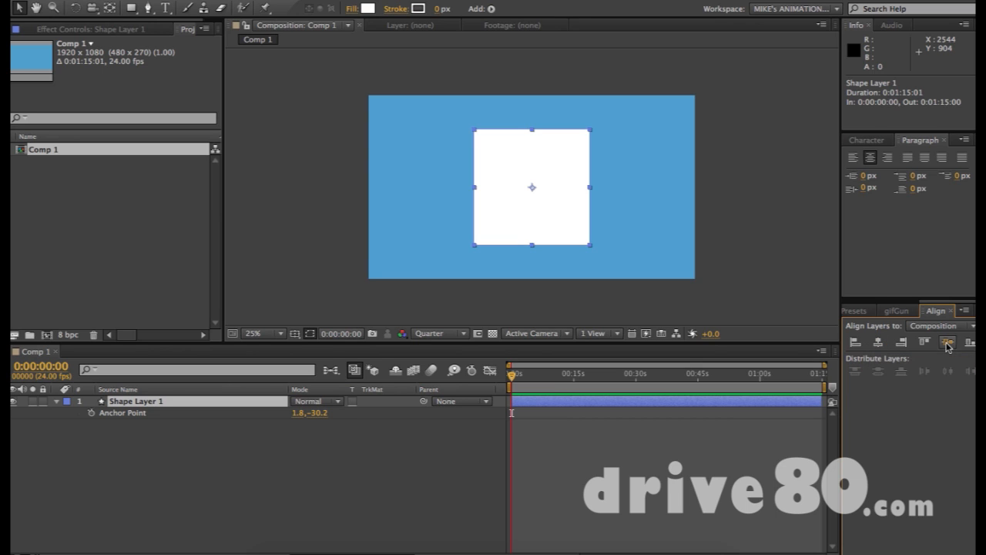
- Test aligning the square to the left, right, top and bottom edges, then recentre it
click(856, 342)
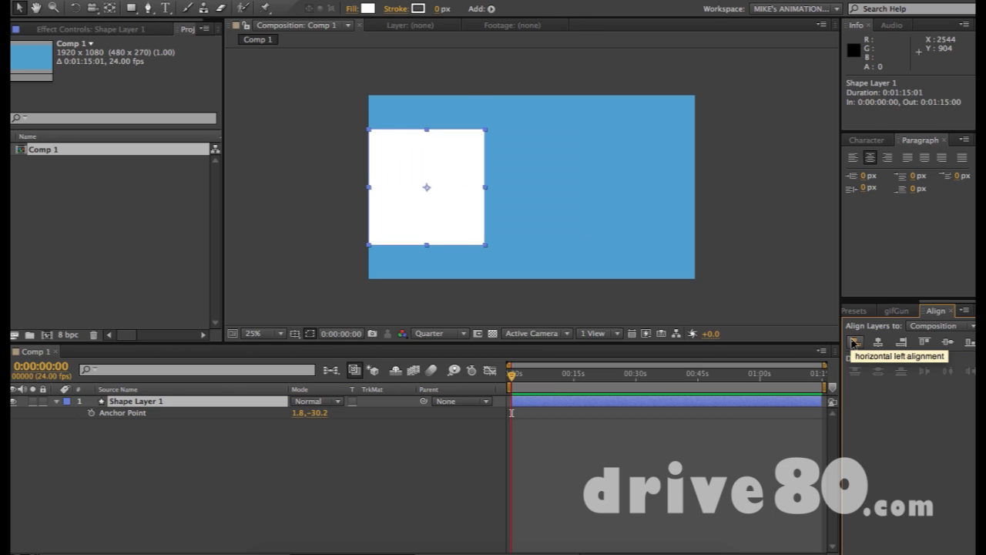
click(901, 342)
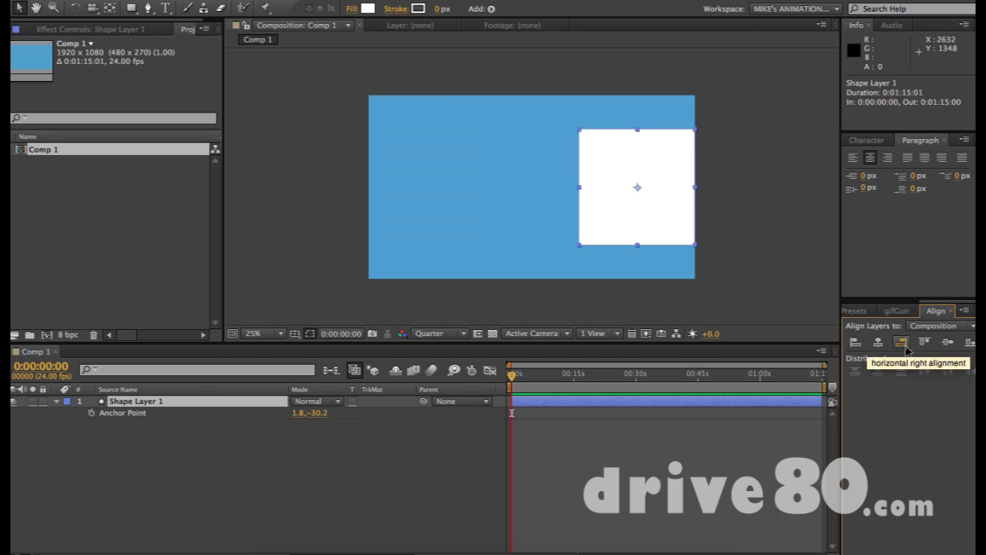
click(925, 342)
click(971, 342)
click(948, 342)
click(879, 343)
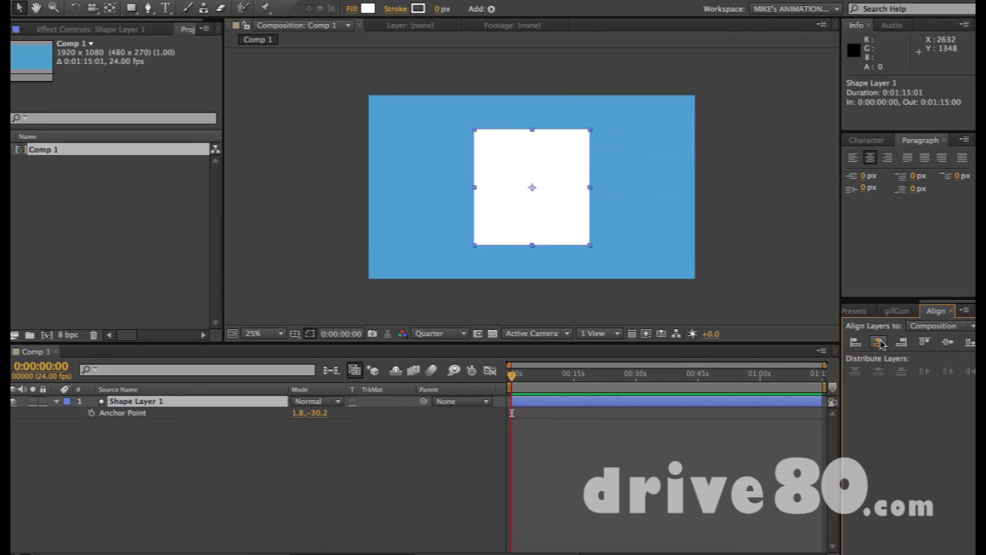
click(746, 260)
click(531, 193)
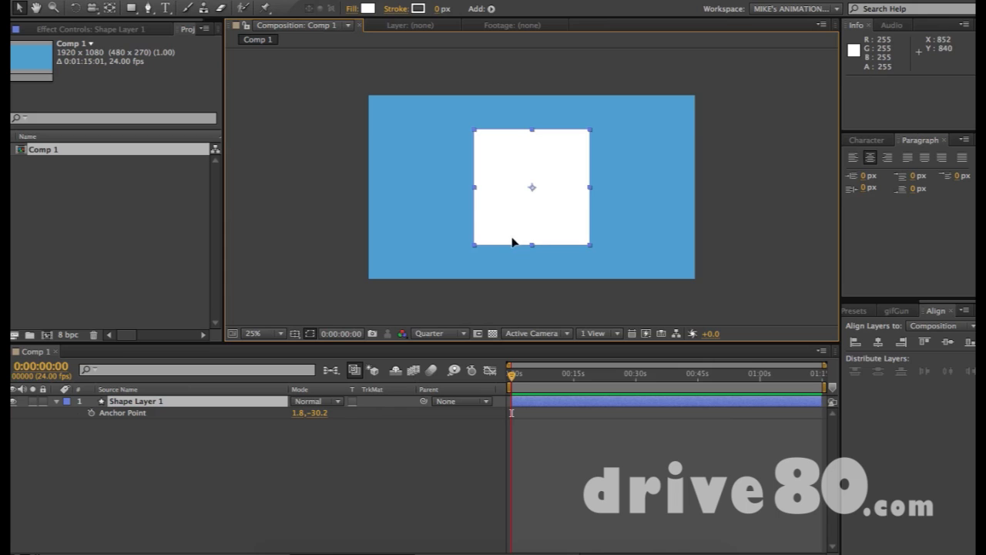
- Anchor the square at its bottom edge, scale it to 27%, and move it up
drag(516, 242, 439, 235)
key(y)
drag(456, 185, 455, 252)
key(v)
key(s)
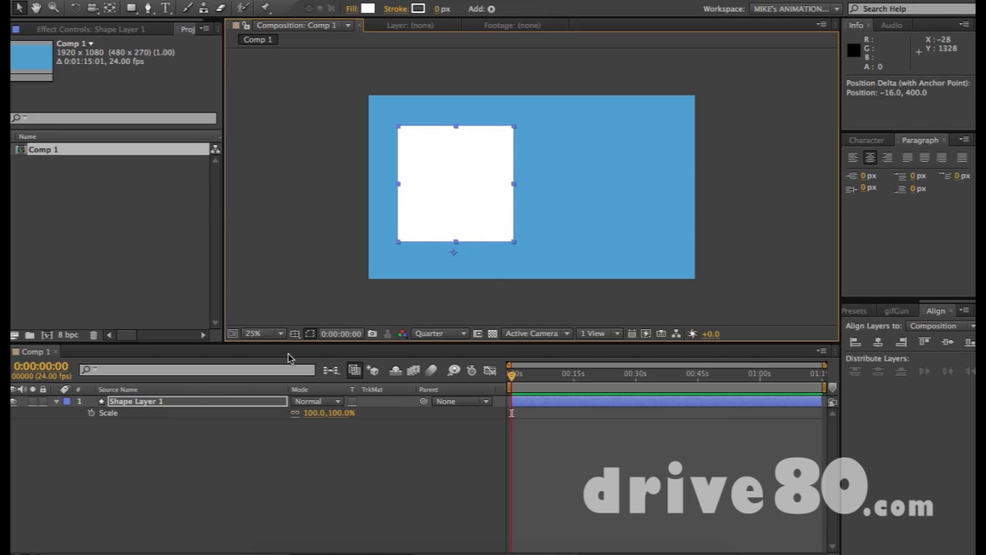
drag(321, 421, 258, 409)
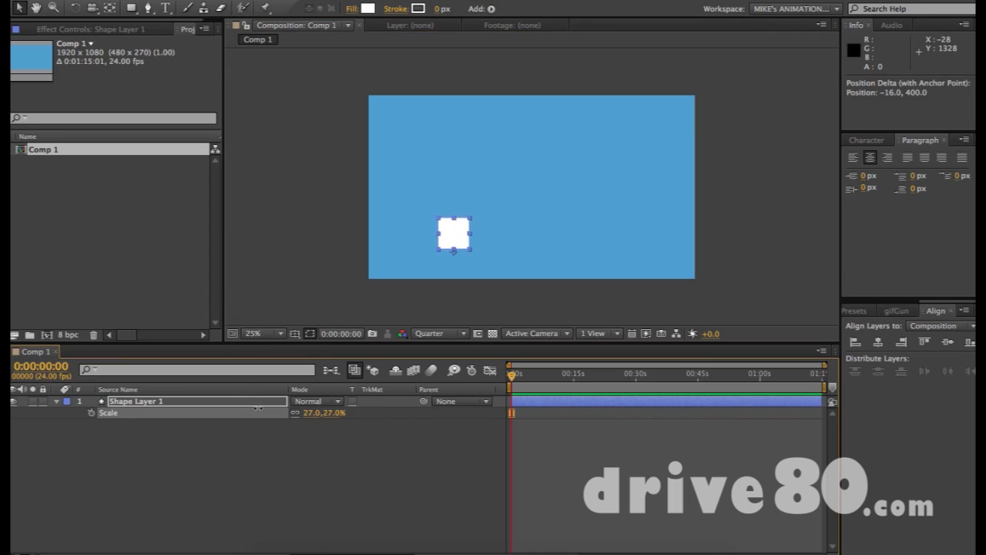
drag(448, 245, 622, 176)
- Duplicate the small square into a row of copies across the comp
key(ctrl+d)
key(ctrl+d)
key(ctrl+d)
key(ctrl+d)
click(427, 225)
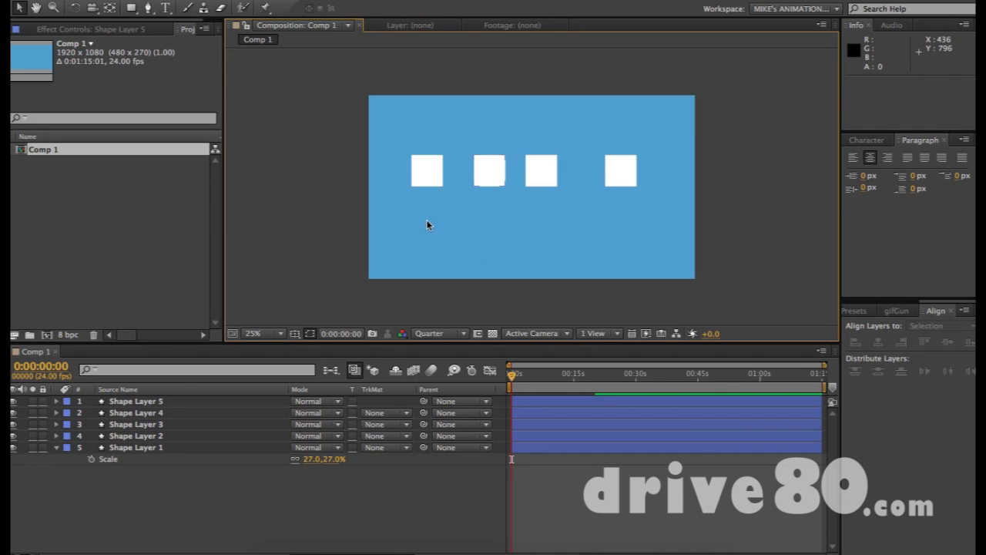
click(423, 185)
drag(355, 141, 669, 197)
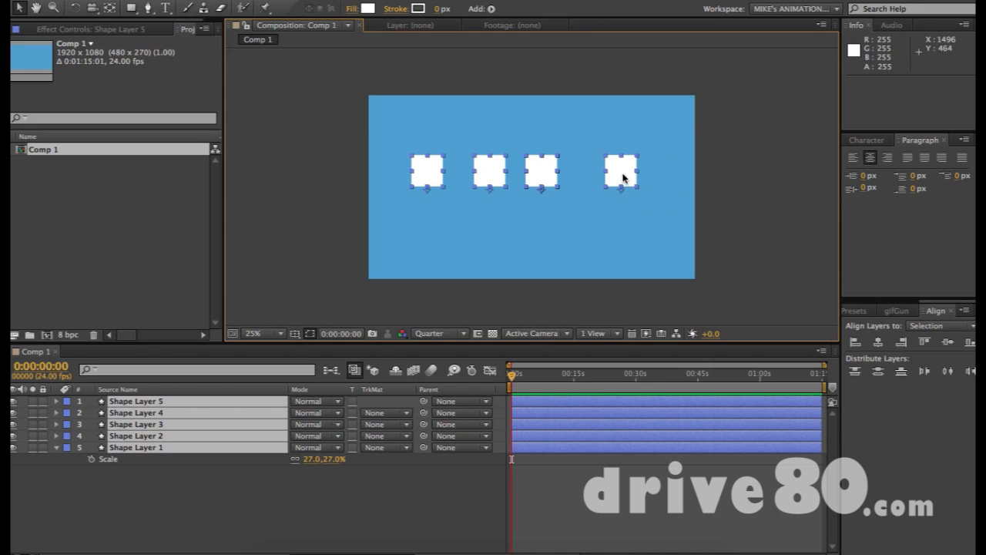
drag(378, 137, 696, 213)
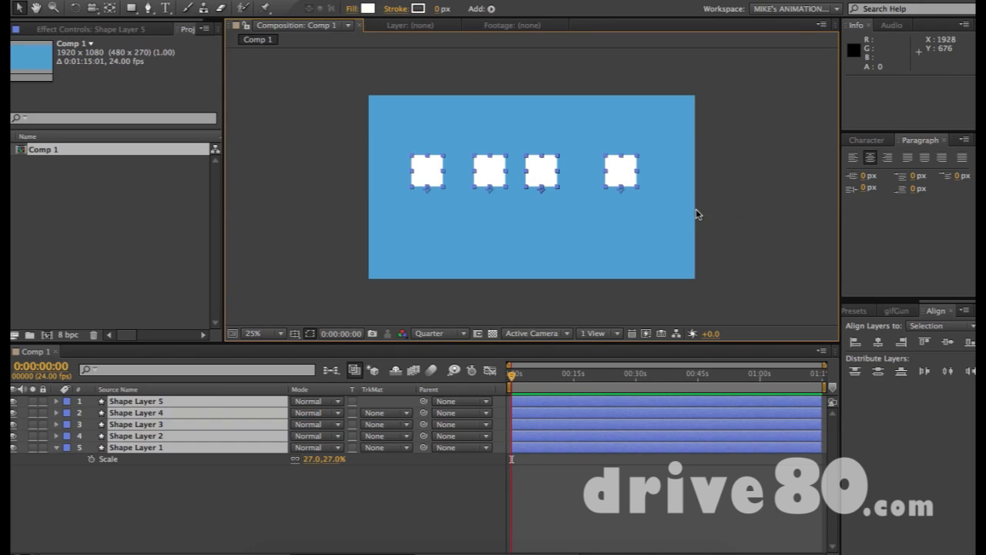
click(696, 214)
- Try moving the first two squares' anchor points, undo it, and select all squares
key(y)
click(434, 175)
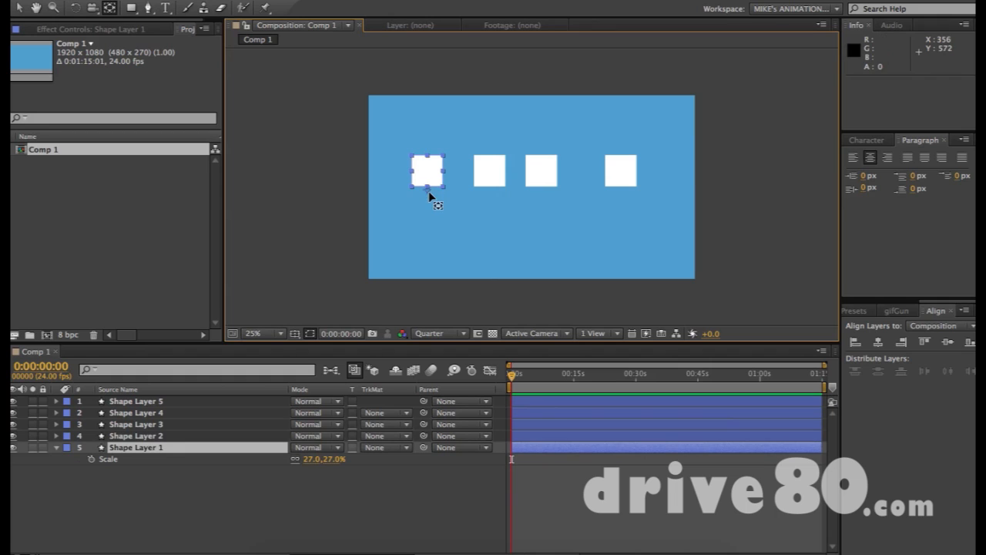
drag(428, 189, 429, 178)
click(488, 172)
drag(496, 194, 491, 176)
key(super+z)
key(super+z)
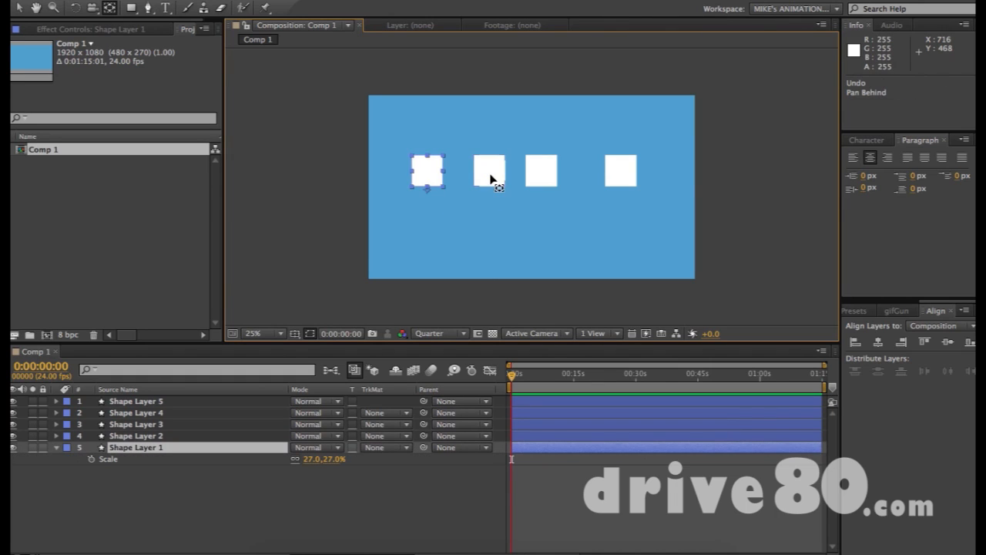
key(v)
drag(391, 132, 727, 208)
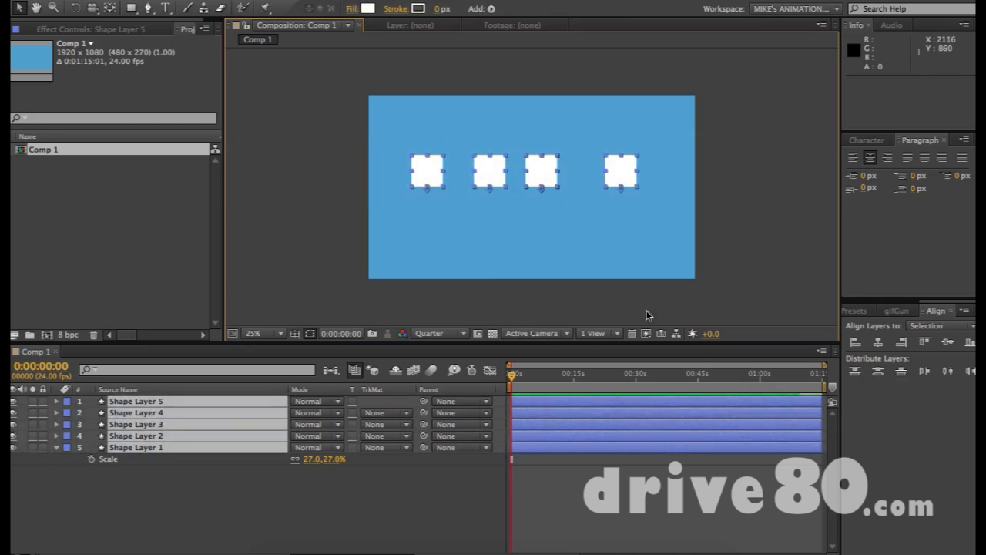
- Set every square's Anchor Point to -14.2, -10.2
key(a)
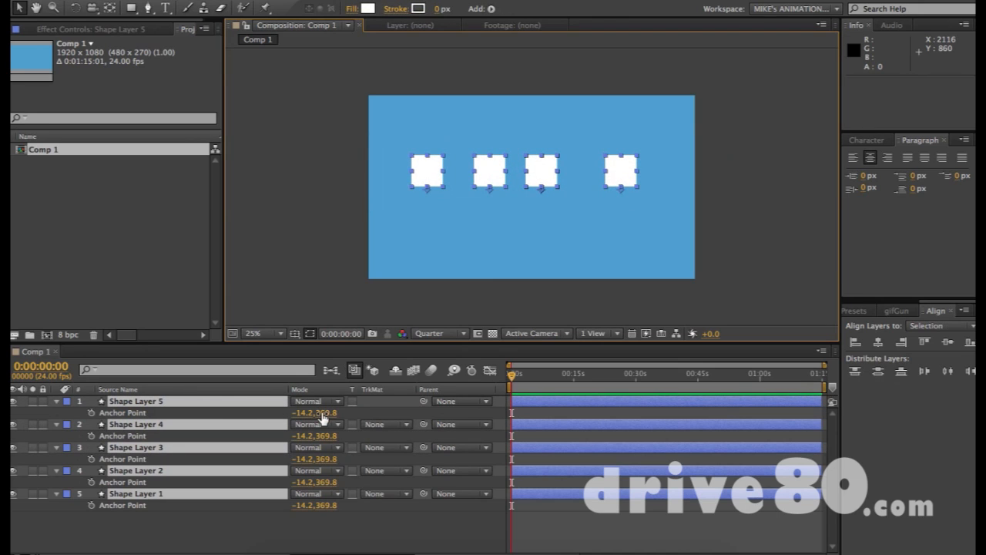
drag(324, 417, 77, 393)
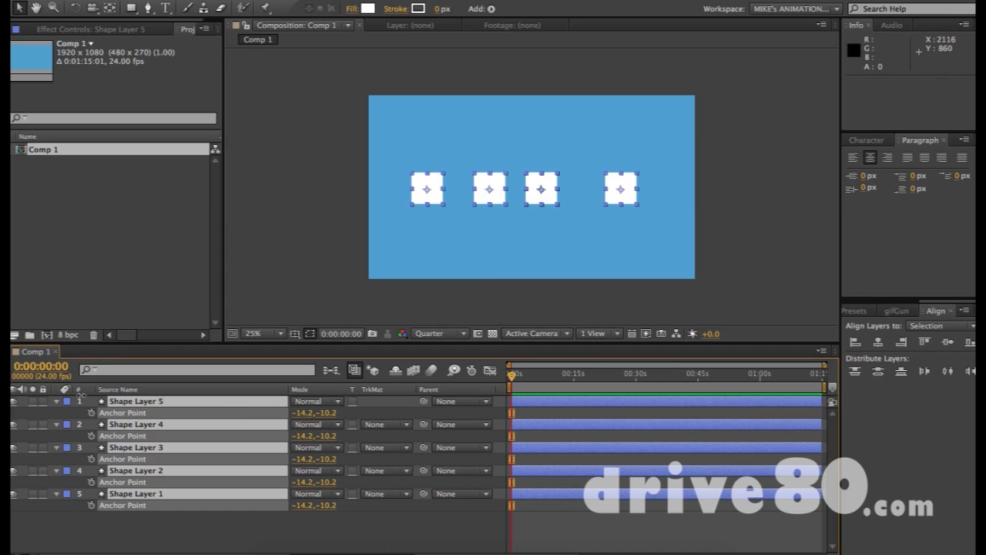
mouse_move(374, 124)
mouse_down()
mouse_move(663, 210)
mouse_move(624, 176)
mouse_up()
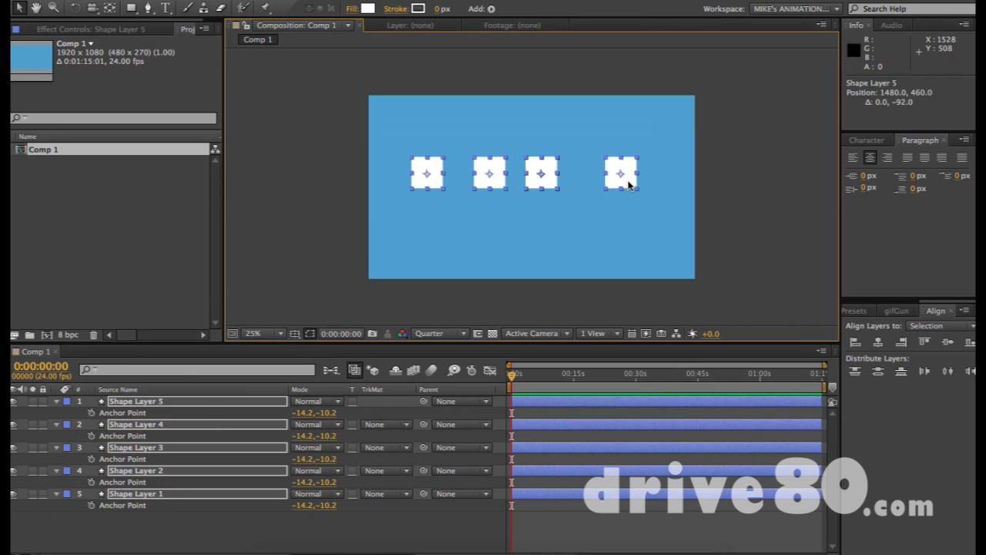
- Delete Shape Layers 2–5, leaving only Shape Layer 1
click(128, 413)
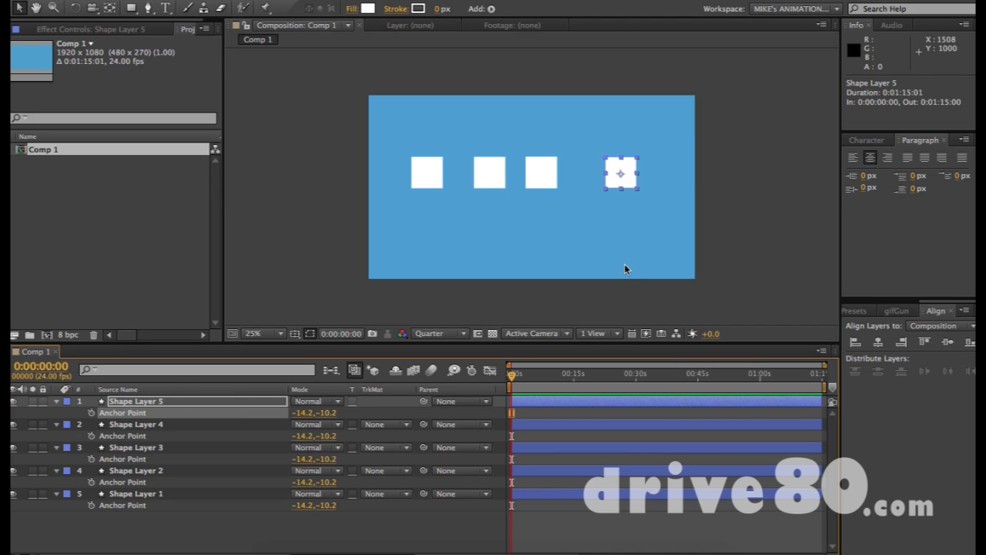
drag(467, 126, 677, 212)
key(Delete)
- Centre the remaining square horizontally and vertically in the comp
click(432, 176)
click(879, 342)
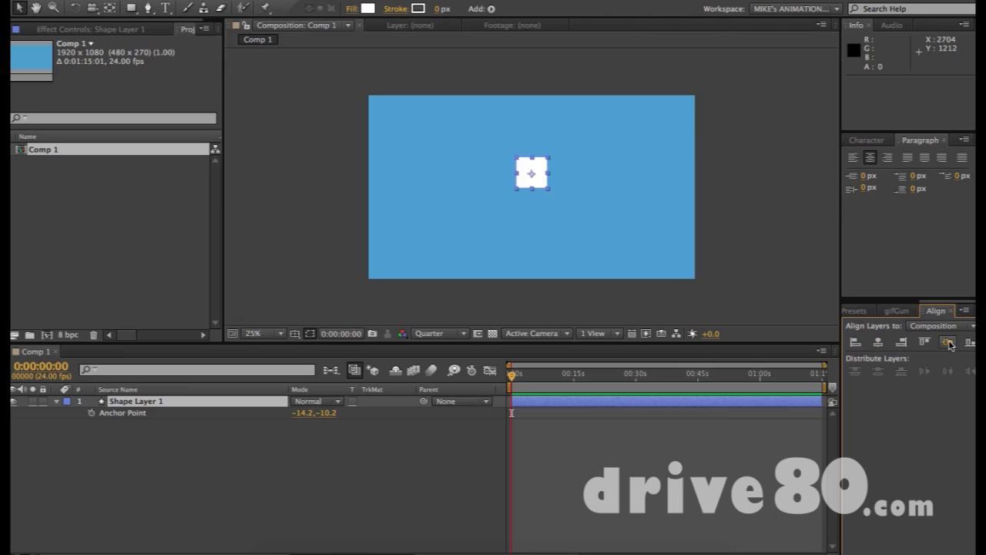
click(948, 342)
click(608, 281)
- Keyframe Position at 0s (955.7,545.4) and 0:00:01:05 (1535.7,545.4), then play it back
key(p)
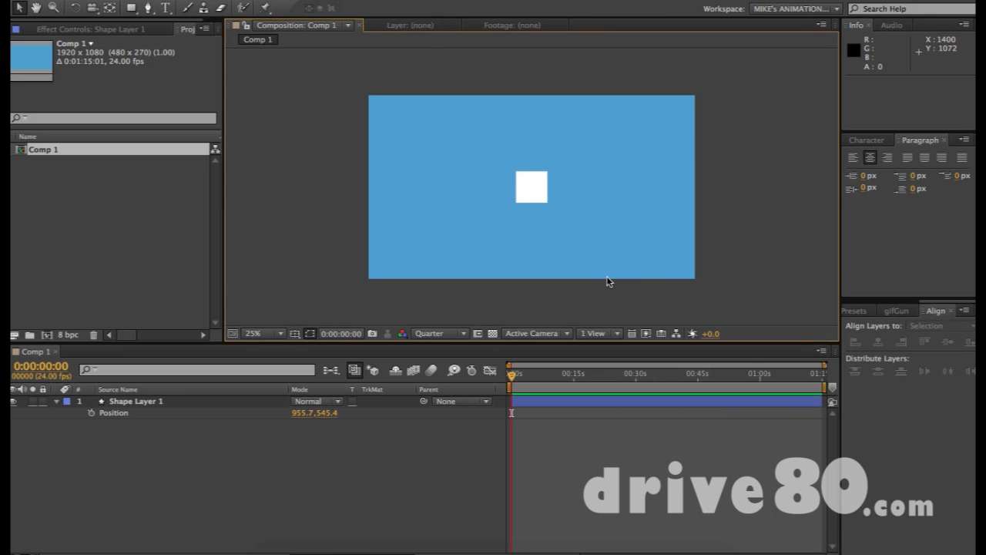
click(529, 187)
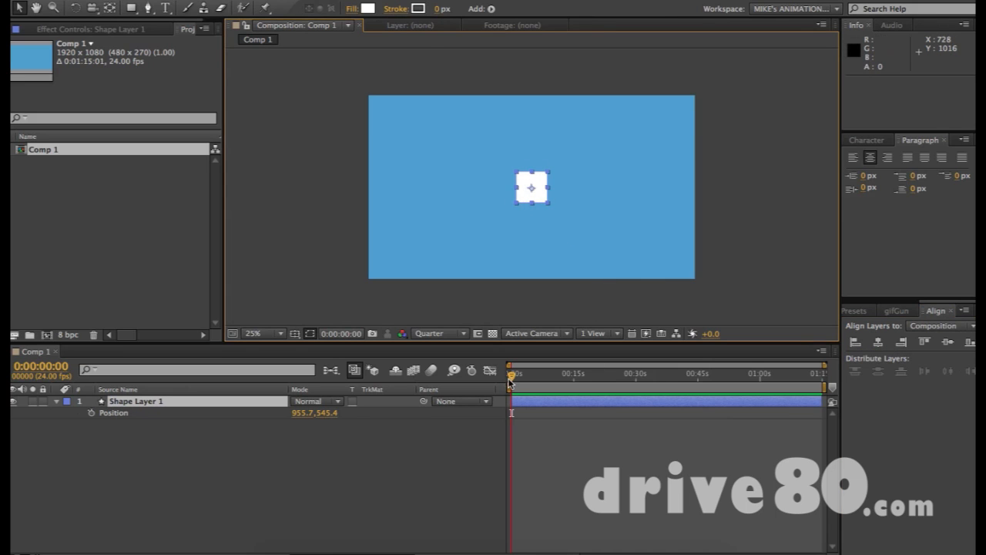
key(alt+shift+p)
drag(512, 375, 533, 379)
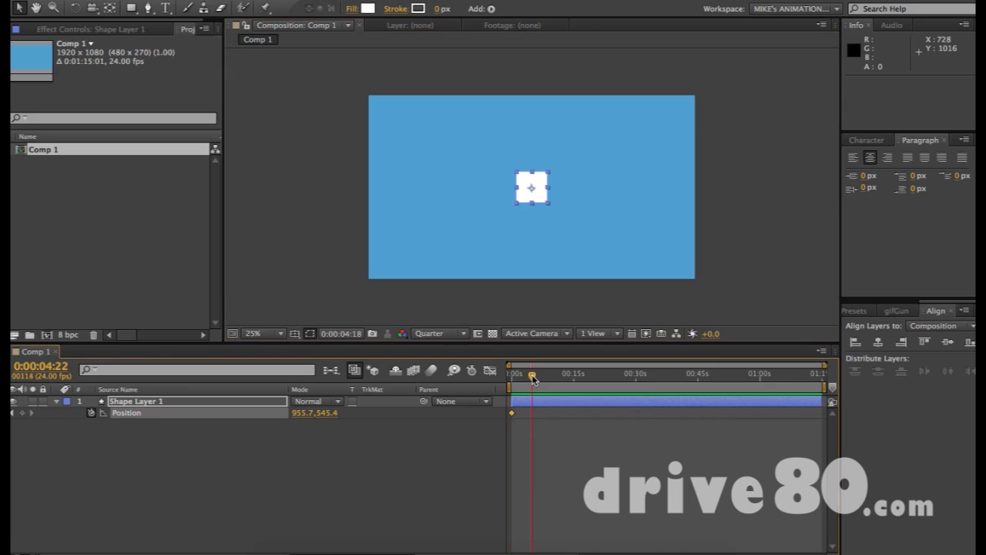
key(equal)
key(equal)
key(equal)
scroll(533, 379, left, 5)
click(552, 379)
drag(535, 192, 635, 193)
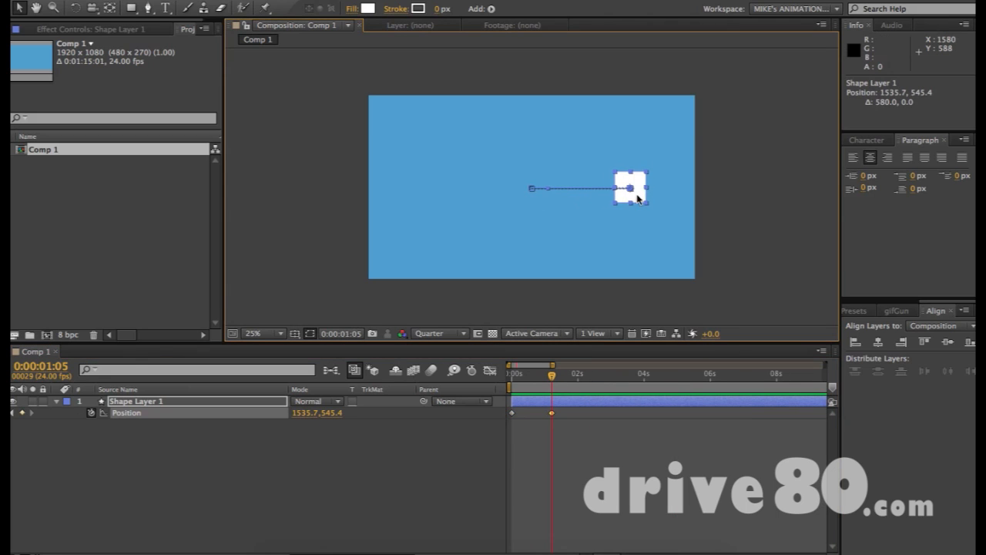
click(516, 388)
key(space)
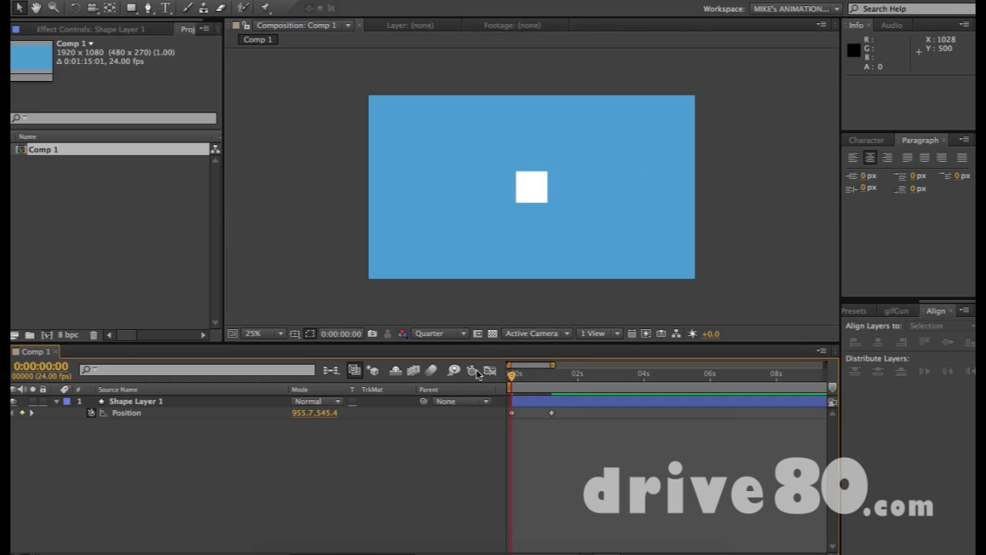
- Add an Anchor Point keyframe of -14.2, -10.2 at 0s and move to frame 12
drag(585, 472, 436, 396)
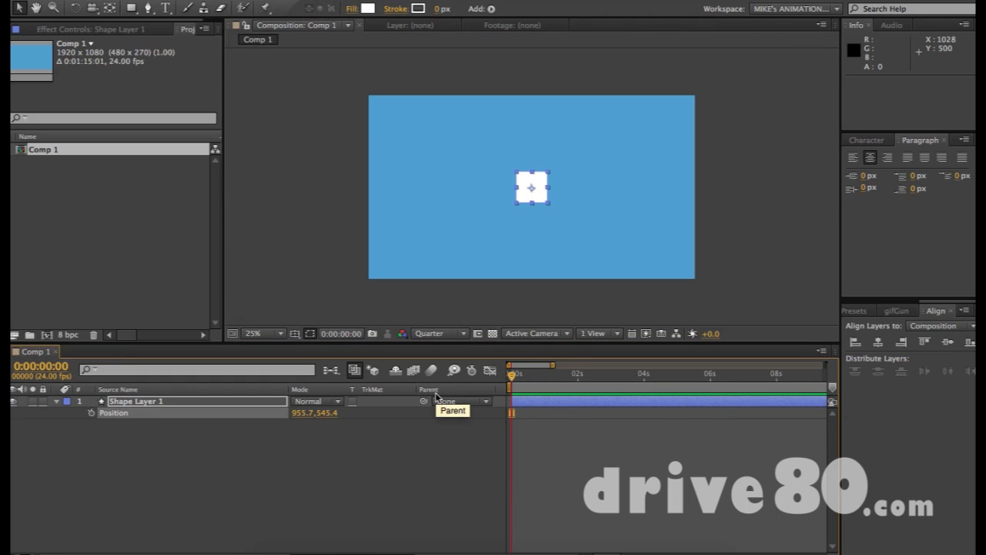
key(alt+shift+a)
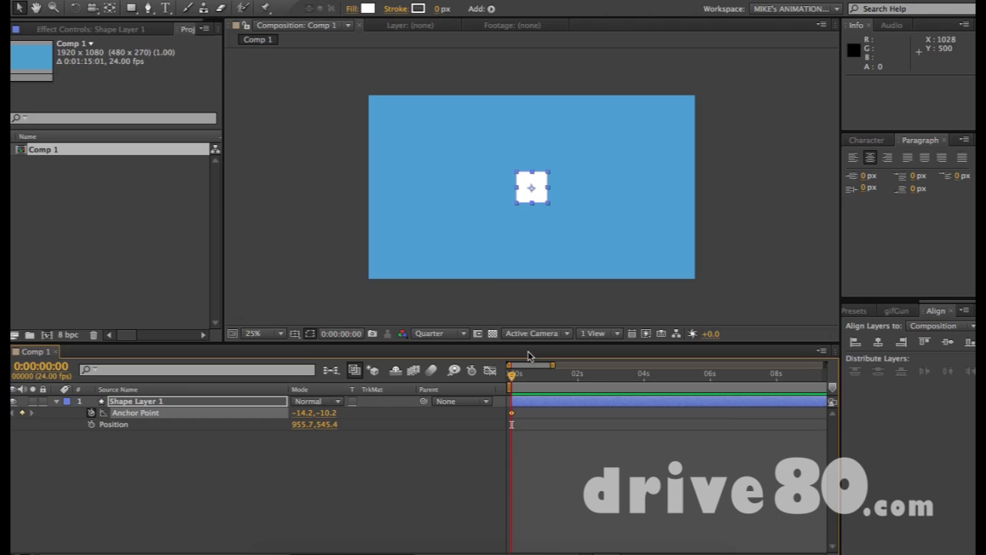
key(ctrl+z)
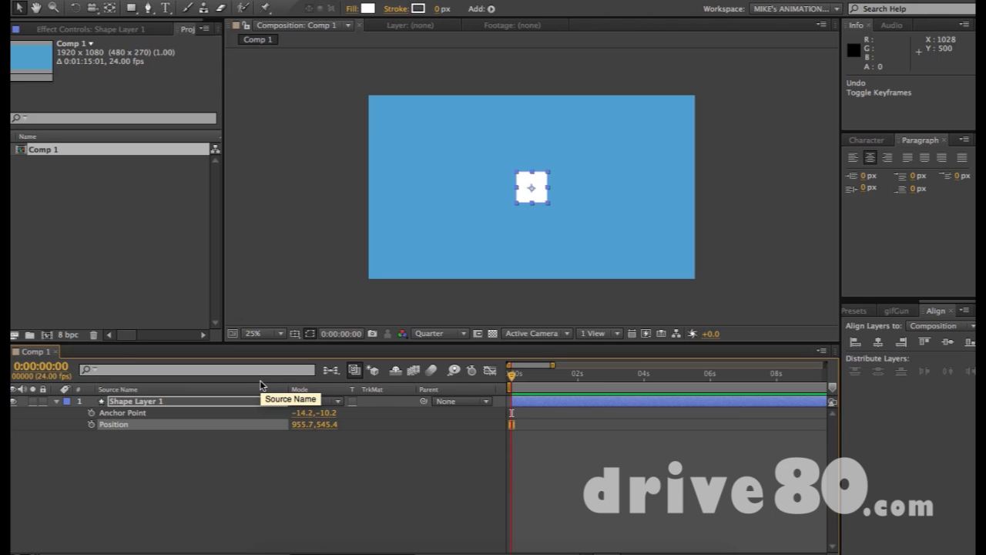
key(a)
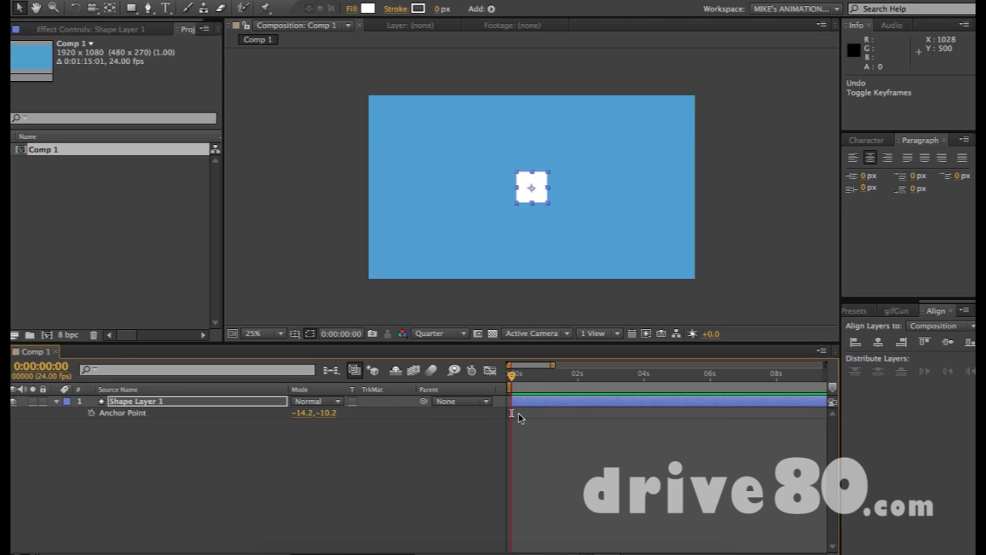
key(alt+shift+a)
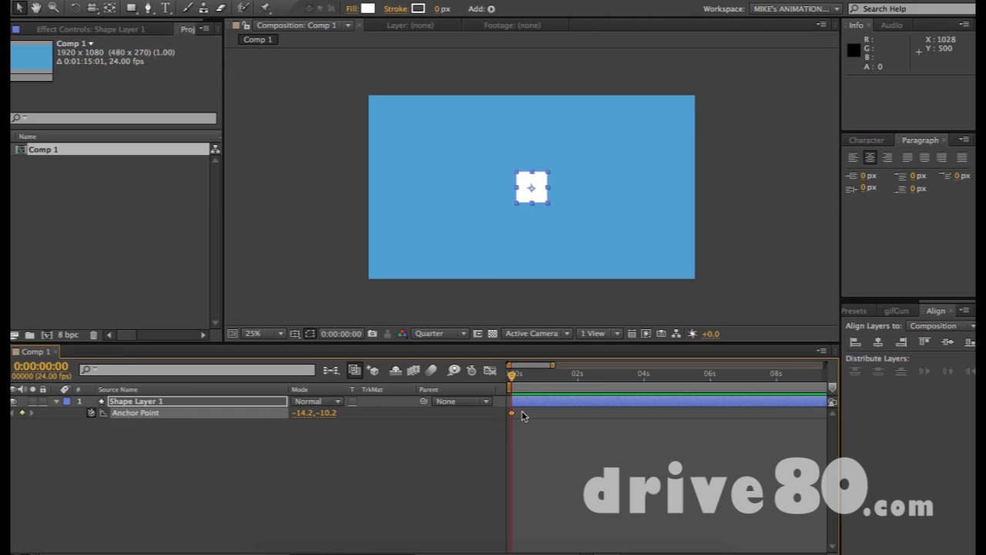
key(equal)
drag(515, 376, 546, 377)
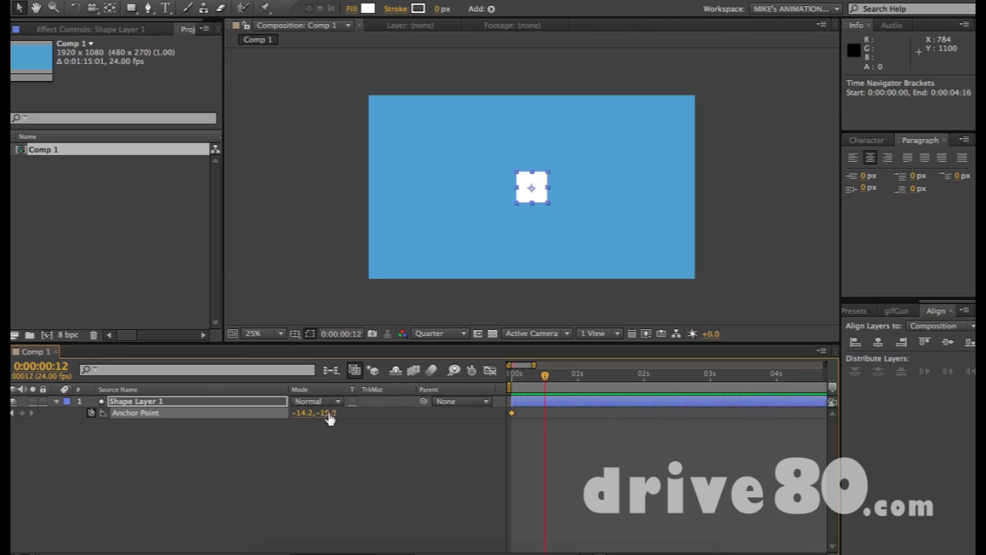
- Keyframe a higher Anchor Point Y at frame 12 to lift the square
drag(330, 413, 509, 416)
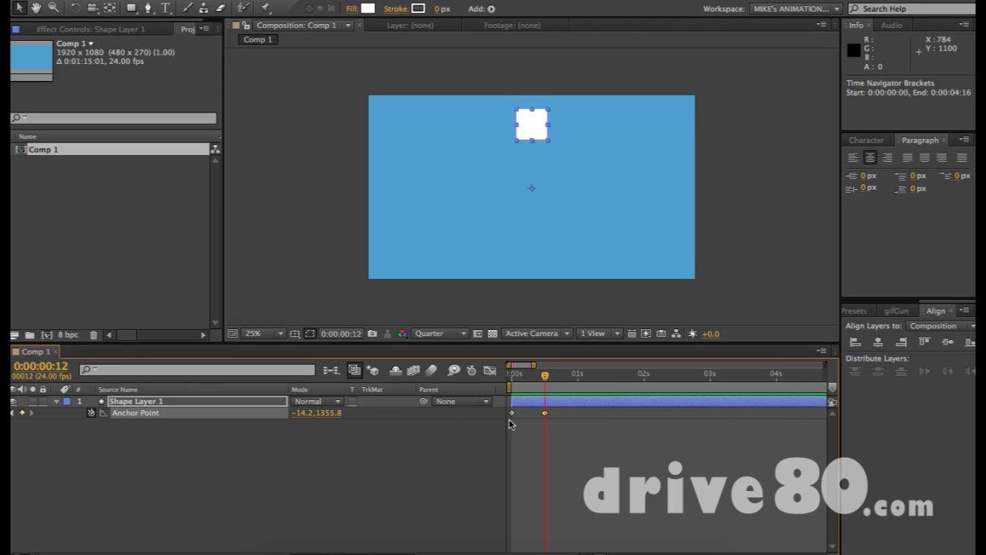
mouse_move(544, 386)
mouse_down()
mouse_move(512, 381)
mouse_move(558, 378)
mouse_move(521, 381)
mouse_move(544, 377)
mouse_up()
click(556, 190)
click(529, 402)
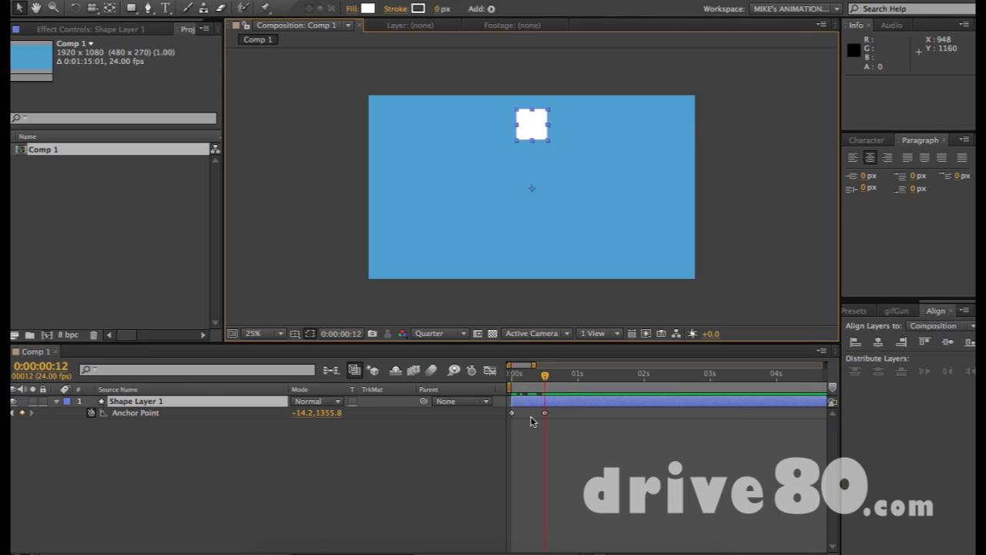
drag(538, 382, 575, 377)
- Keyframe Anchor Point -14.2, -1356.2 at frame 23 so the square drops low
drag(329, 420, 239, 401)
drag(333, 413, 326, 454)
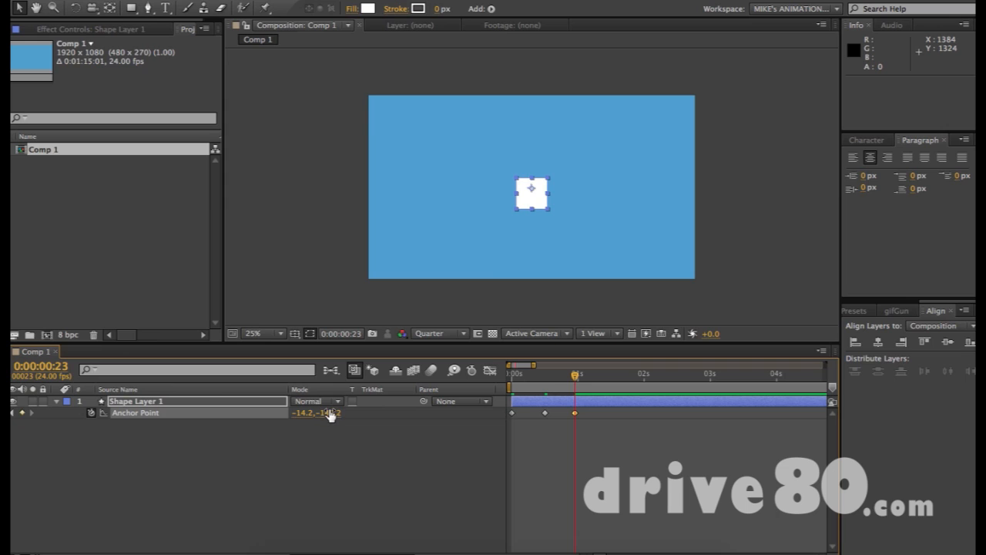
drag(328, 413, 275, 373)
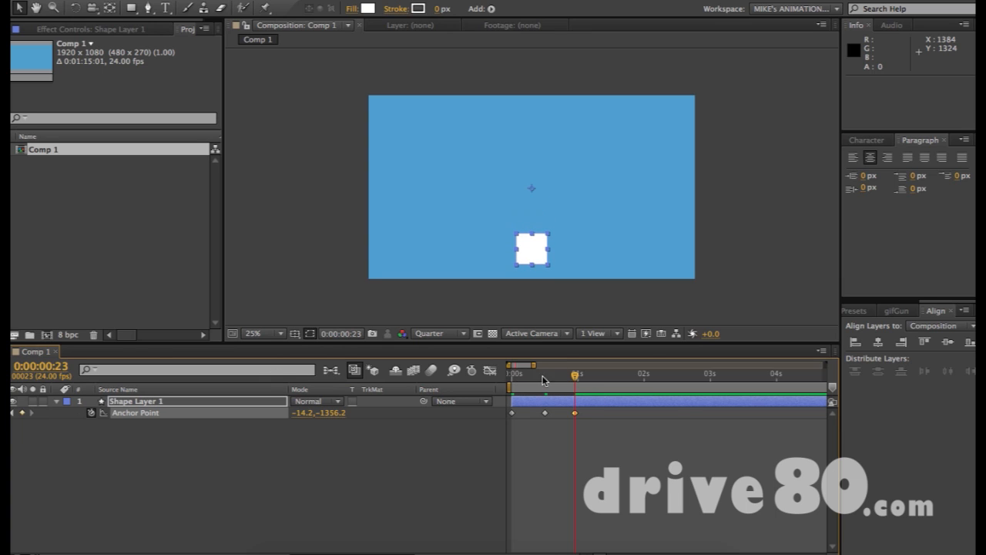
- End the work area at frame 23 and zoom the timeline around the animation
click(510, 376)
drag(511, 376, 576, 379)
key(a)
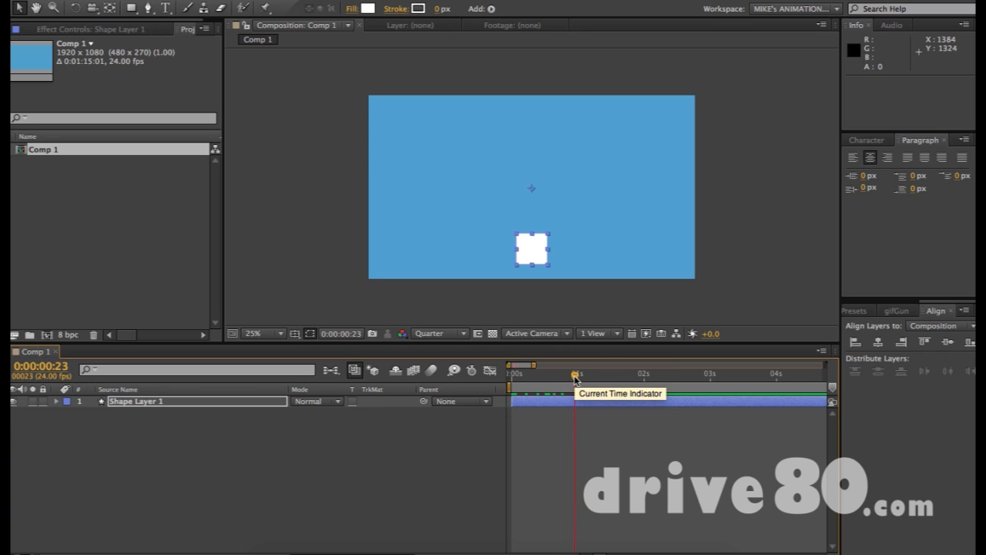
key(a)
key(n)
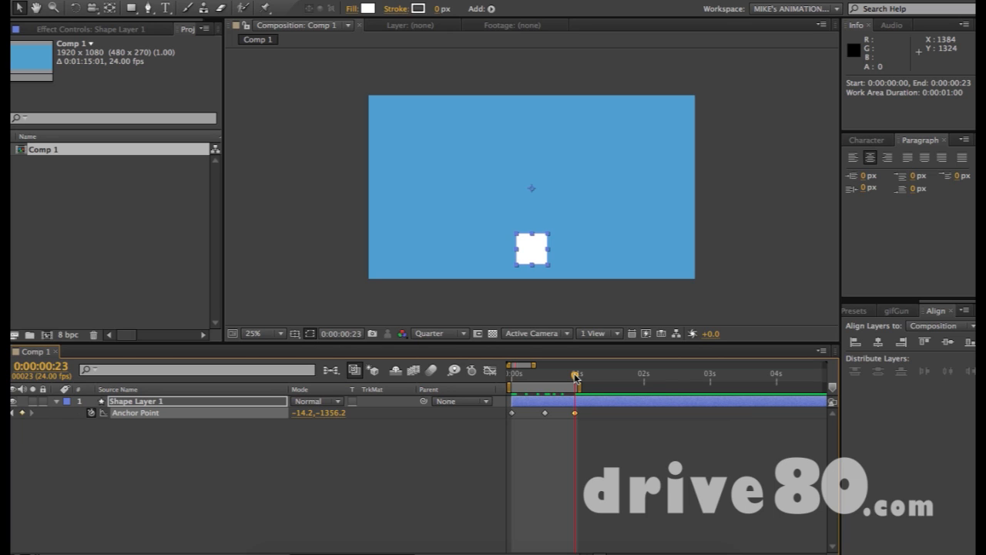
key(=)
key(=)
scroll(590, 433, left, 5)
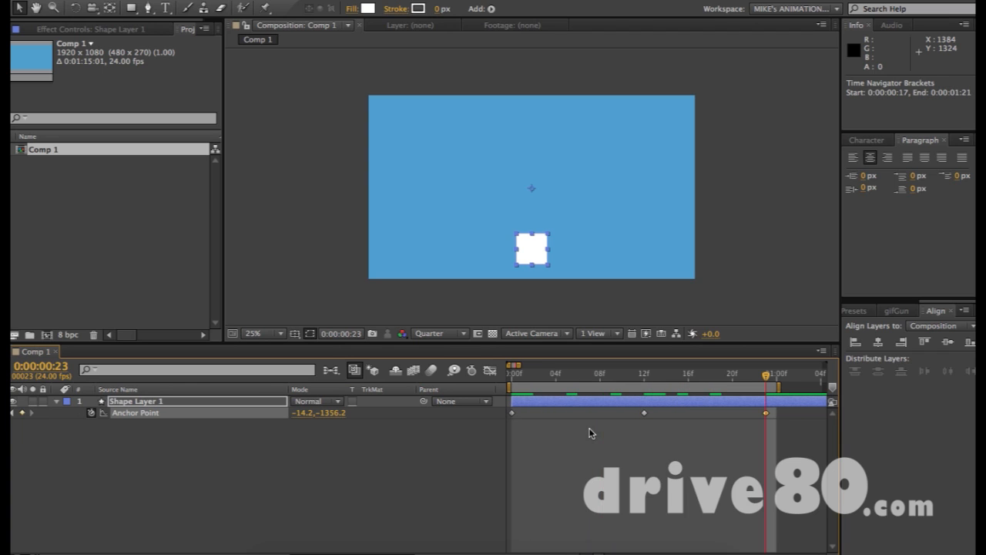
key(minus)
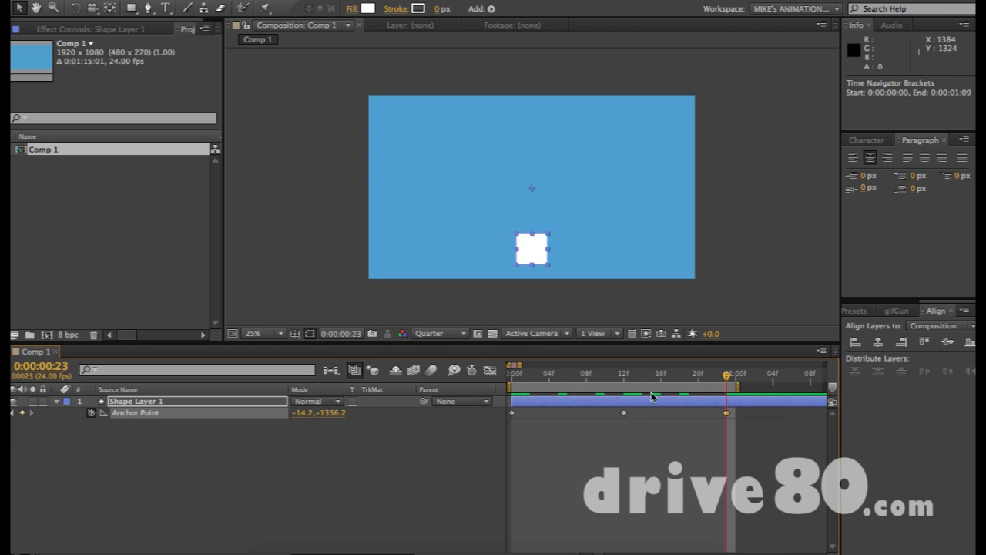
- Preview the square's up-and-down motion and extend the work area to 0:00:01:21
drag(516, 376, 737, 382)
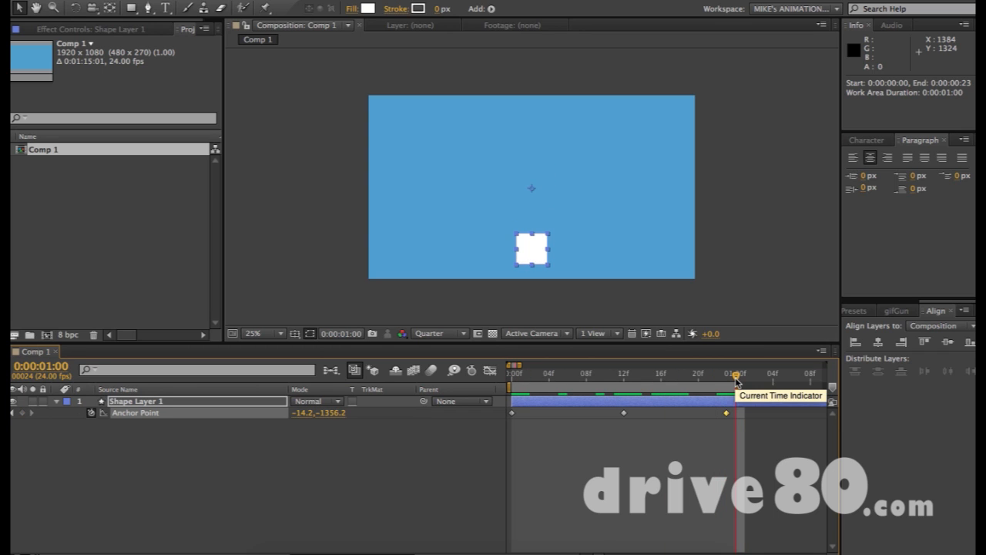
click(512, 376)
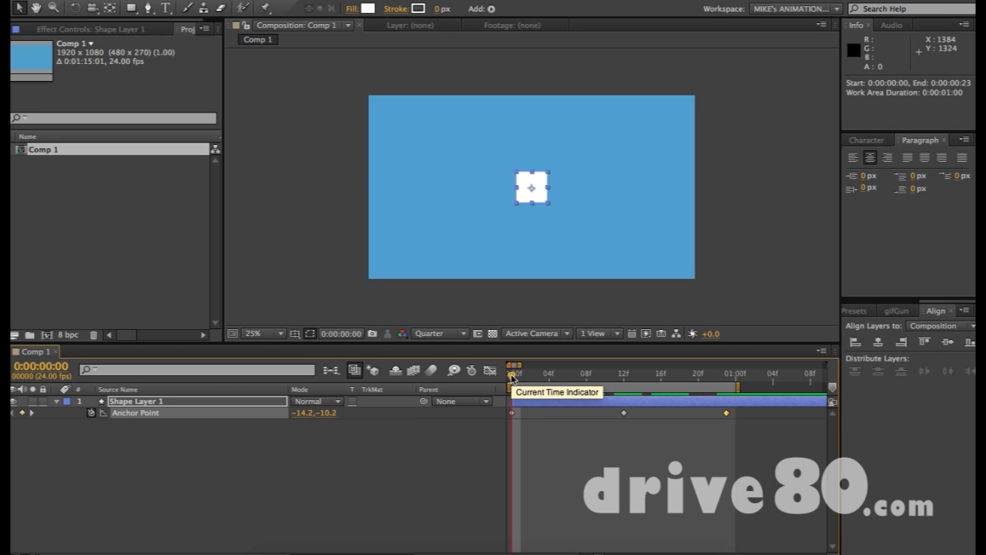
key(space)
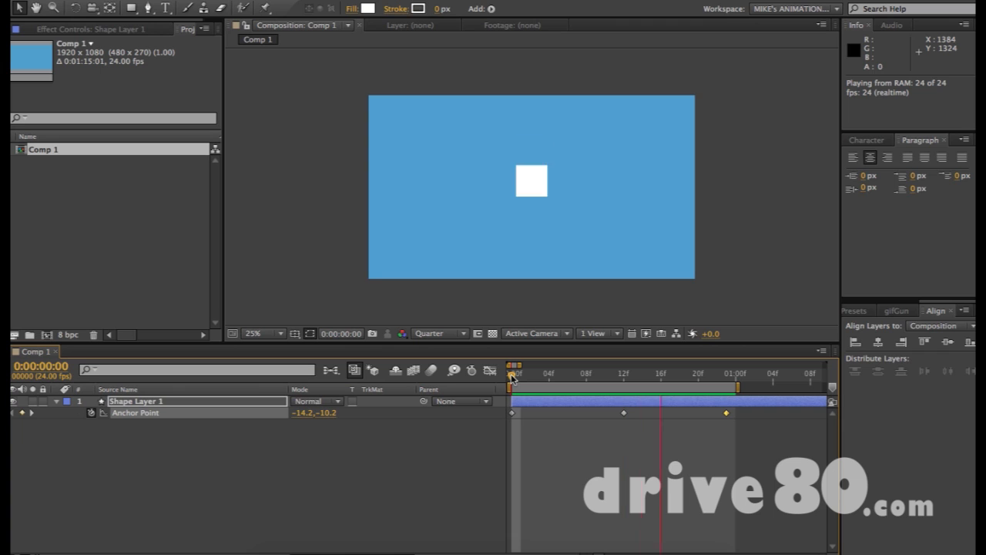
drag(519, 365, 606, 387)
drag(538, 381, 563, 386)
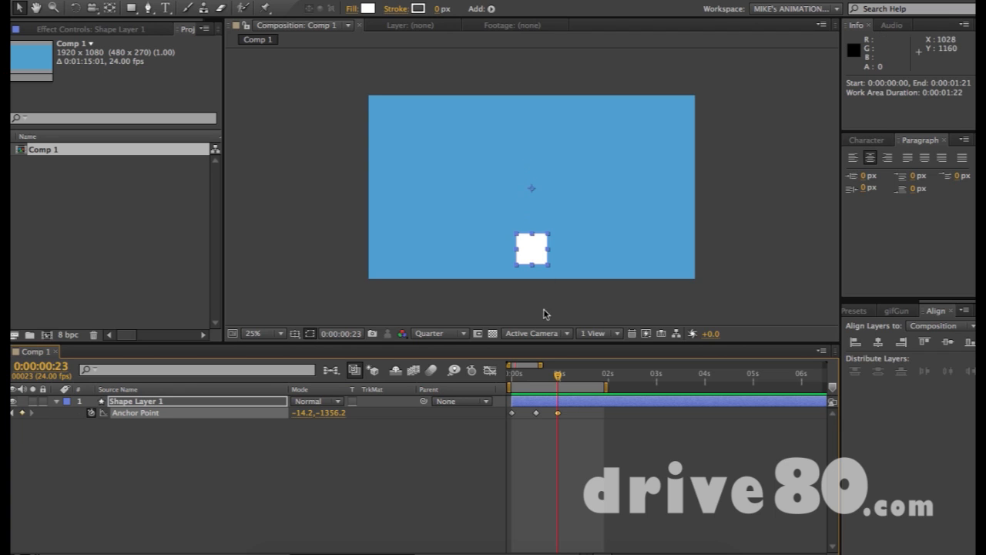
- Add a 0° Rotation keyframe at frame 23, rotate the square at 1:11, and preview
drag(515, 383, 558, 379)
key(alt+shift+r)
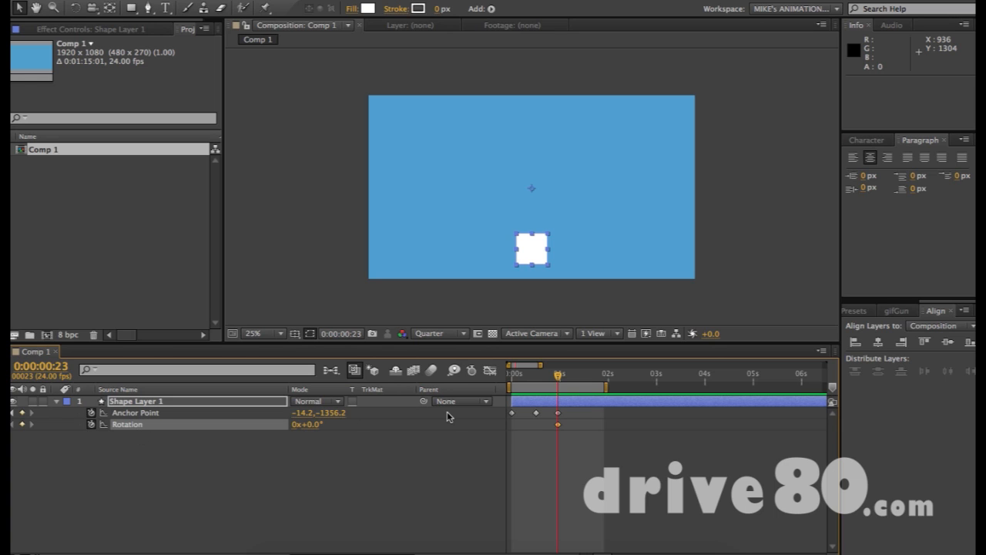
drag(565, 378, 582, 378)
drag(307, 424, 236, 424)
key(KP_0)
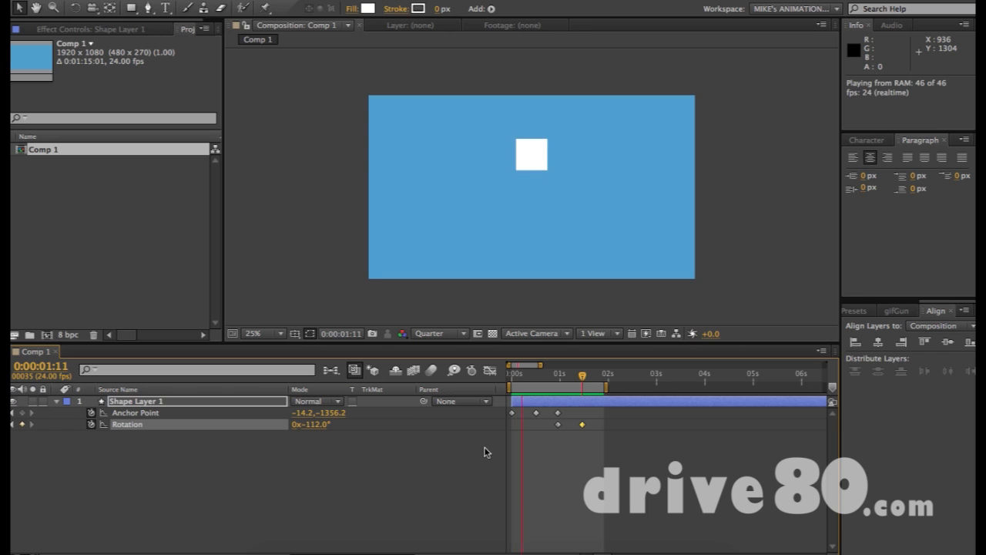
click(659, 398)
- Set the square's Rotation at 1:11 to -90 degrees
drag(561, 377, 583, 378)
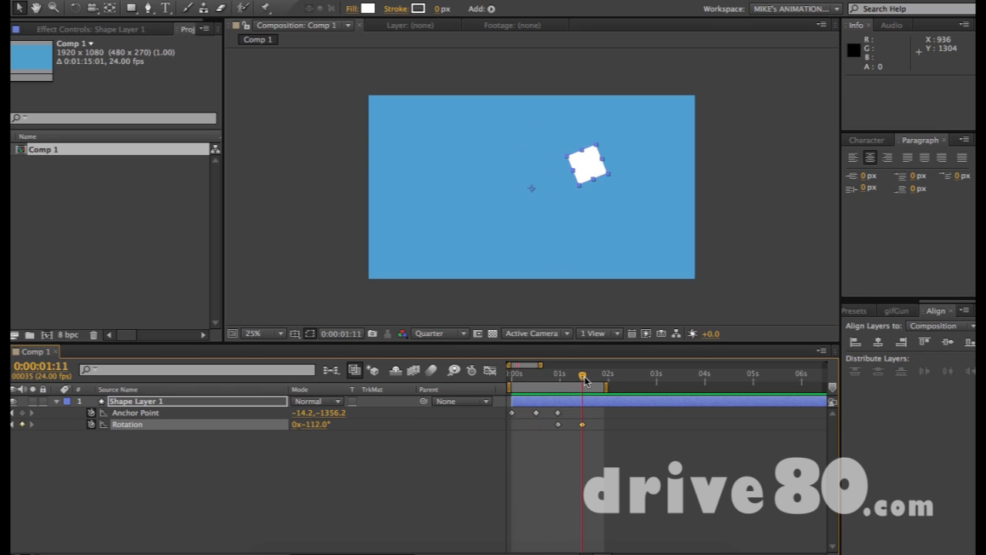
click(312, 425)
text(90)
key(Return)
click(314, 424)
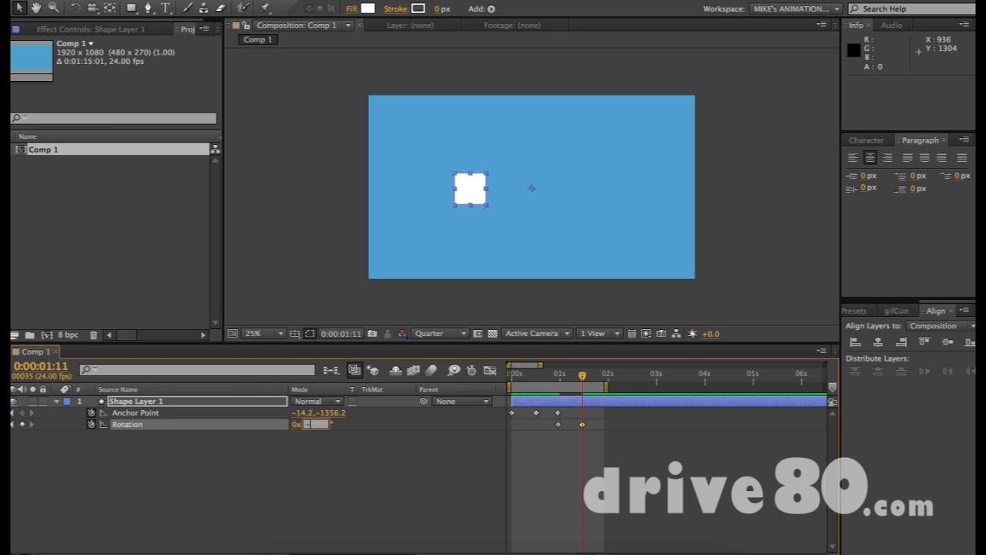
key(Return)
click(314, 424)
key(Return)
- Add an Anchor Point keyframe at 1:11, extend the work area to about 2:16, and adjust Anchor Point Y
drag(560, 378, 582, 376)
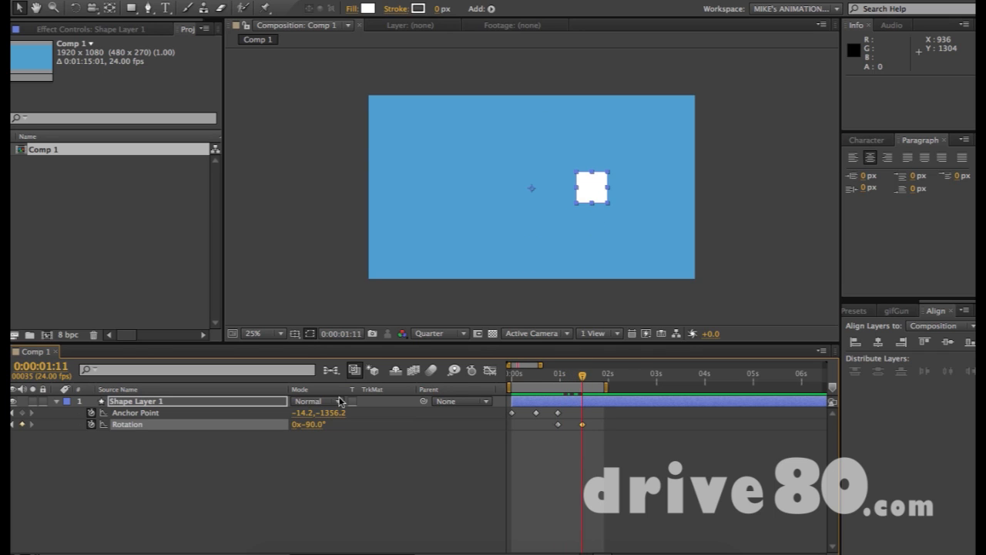
click(23, 413)
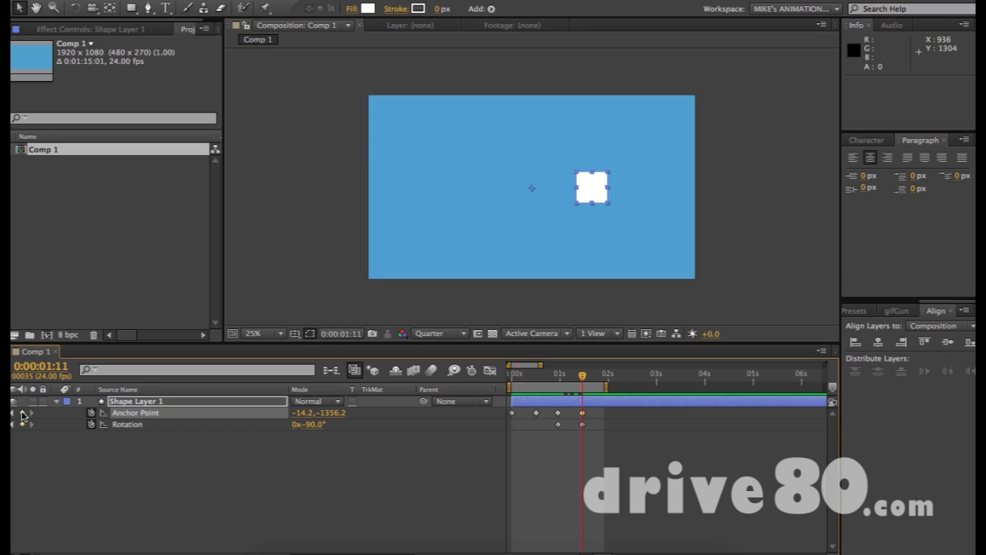
mouse_move(606, 388)
mouse_down()
mouse_move(645, 387)
mouse_move(607, 379)
mouse_up()
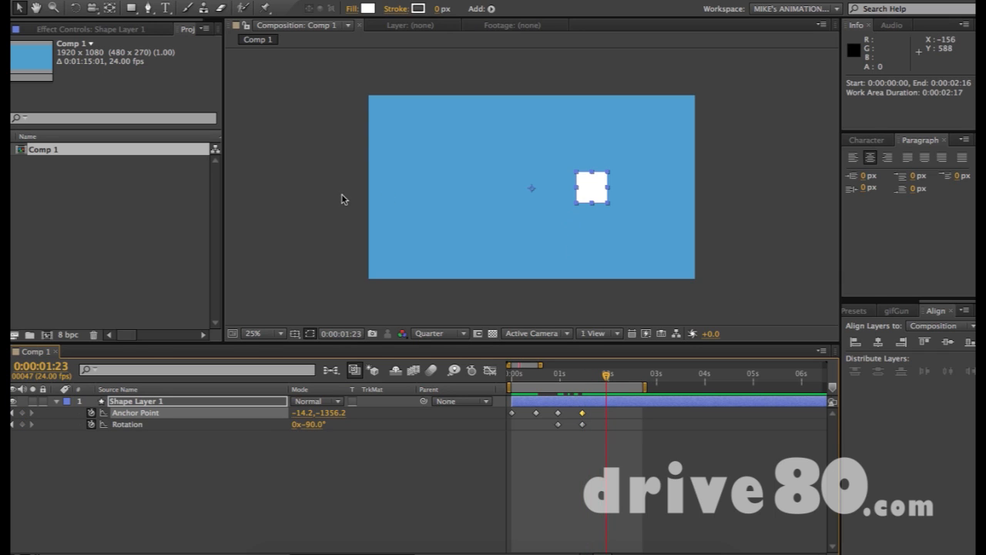
drag(301, 416, 236, 404)
key(super+z)
drag(329, 420, 329, 415)
- Set an Anchor Point keyframe of -14.2,1326.8 at 0:00:01:23, swinging the square left
key(super+z)
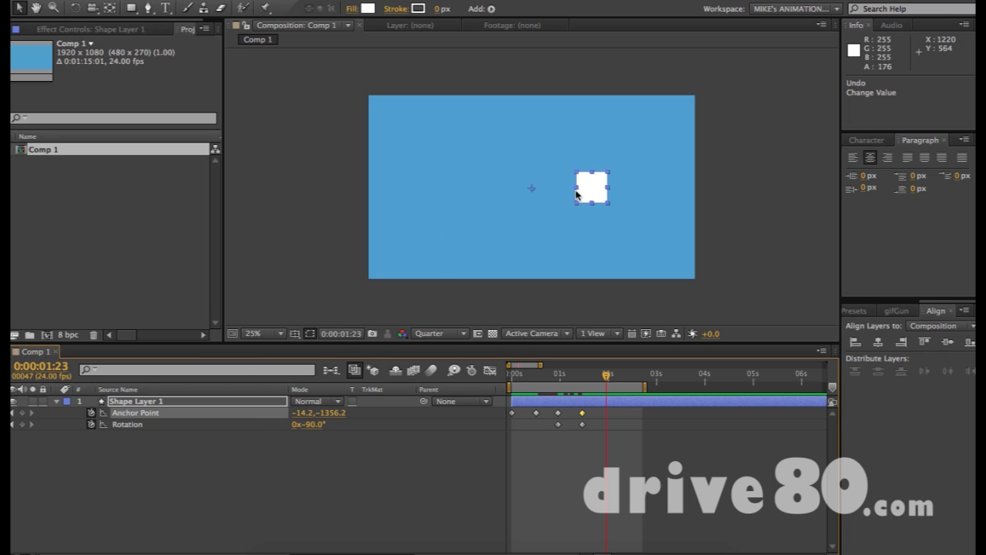
drag(509, 378, 607, 373)
drag(339, 419, 831, 410)
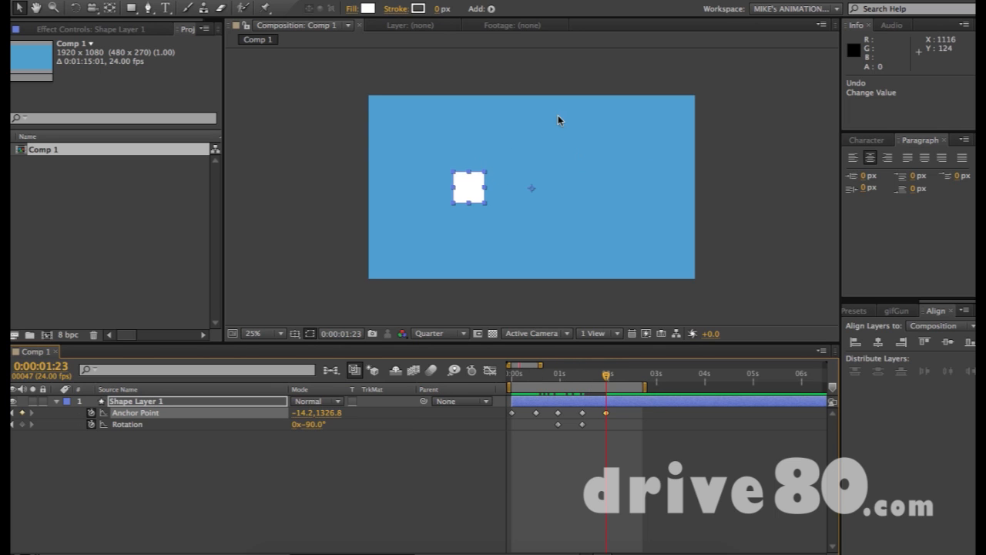
click(576, 139)
drag(588, 161, 627, 199)
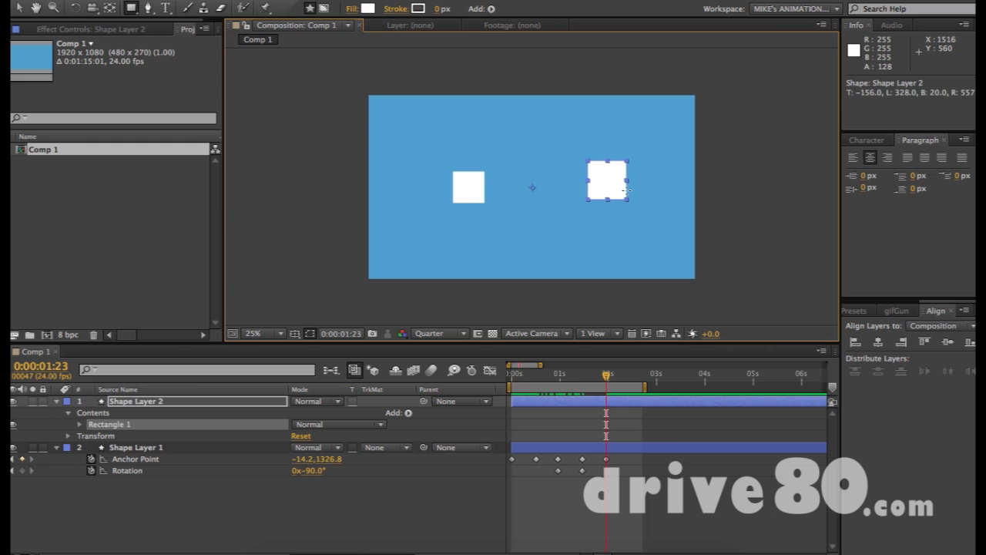
key(y)
drag(533, 188, 613, 181)
key(v)
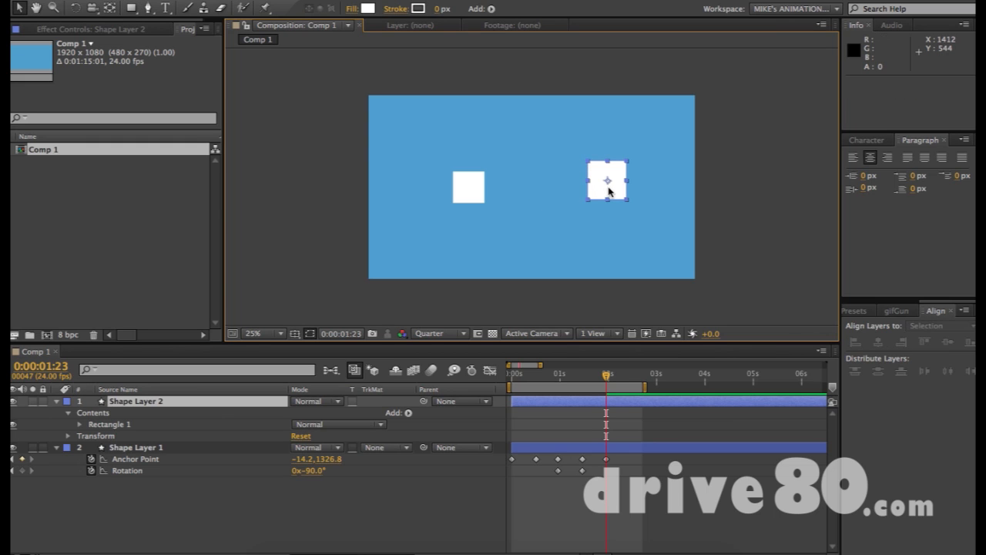
key(a)
drag(326, 414, 307, 425)
key(ctrl+z)
key(ctrl+z)
drag(271, 404, 374, 436)
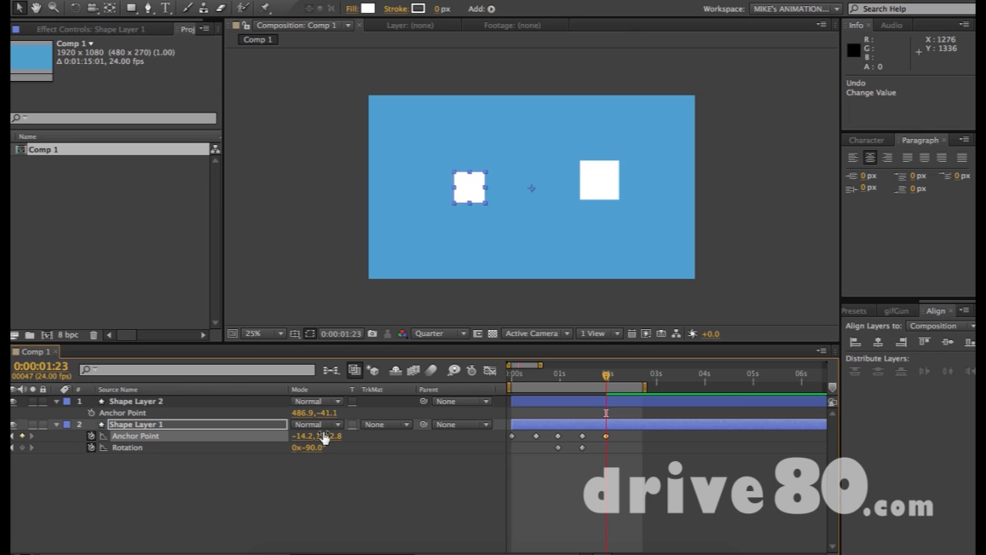
click(610, 194)
key(Delete)
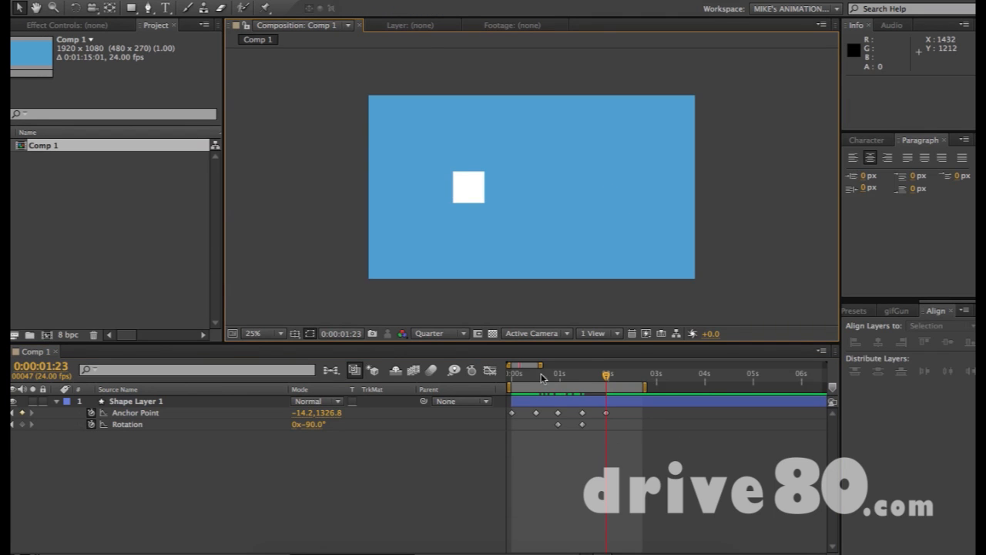
key(KP_0)
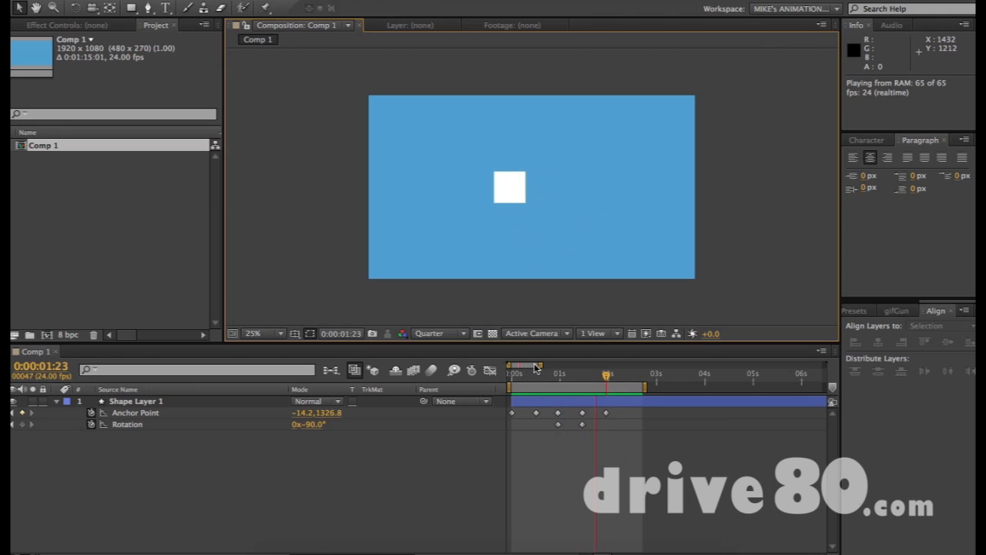
click(605, 376)
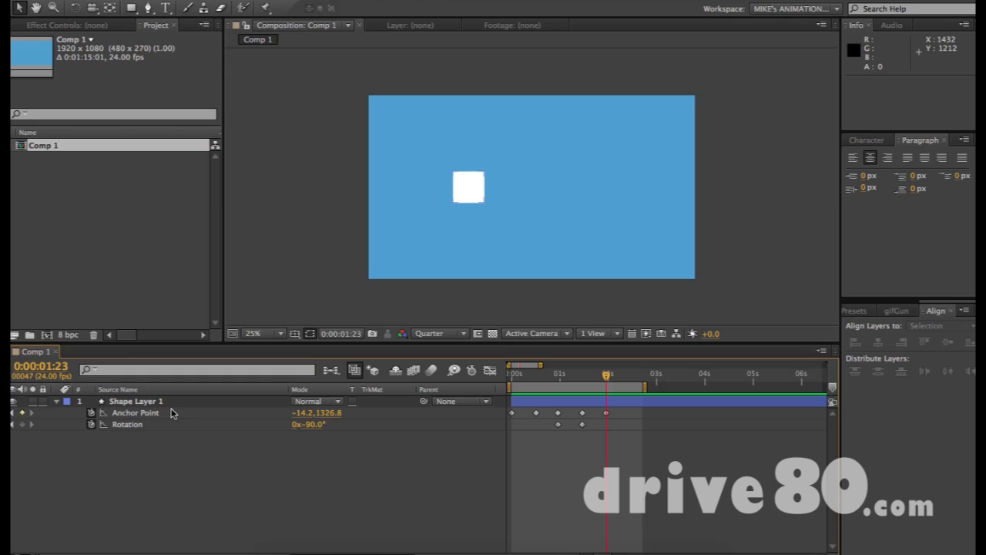
click(468, 193)
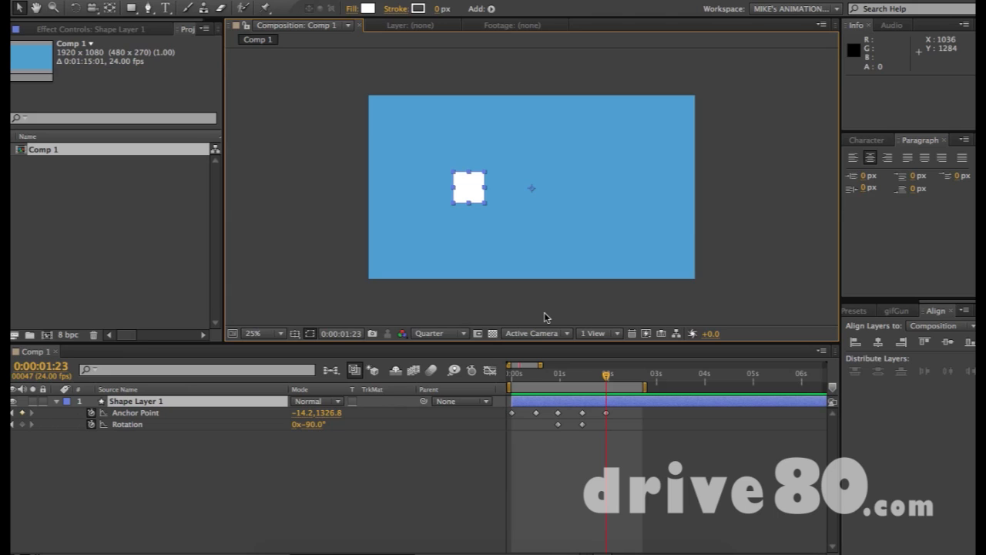
- Expand Shape Layer 1 and its Transform group to show all transform properties
click(679, 227)
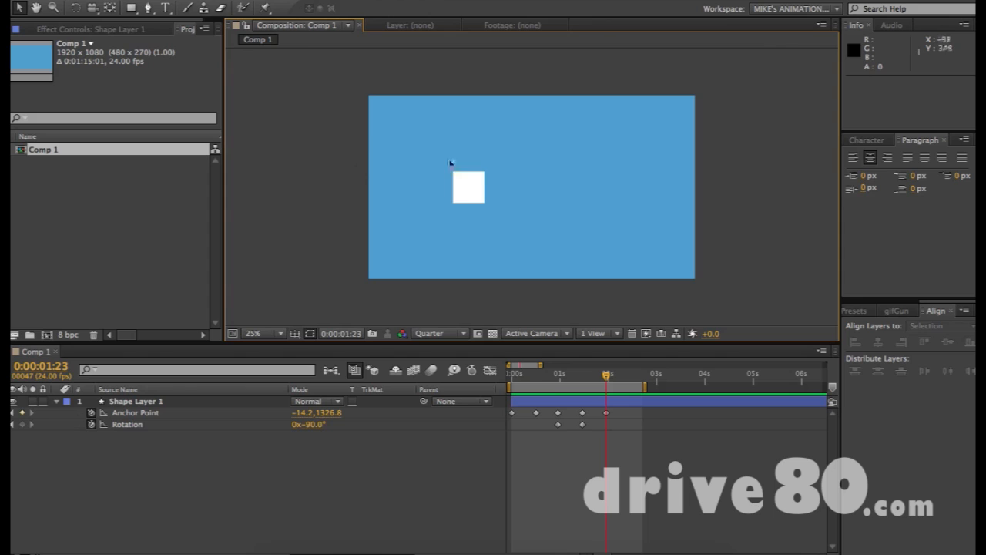
click(135, 412)
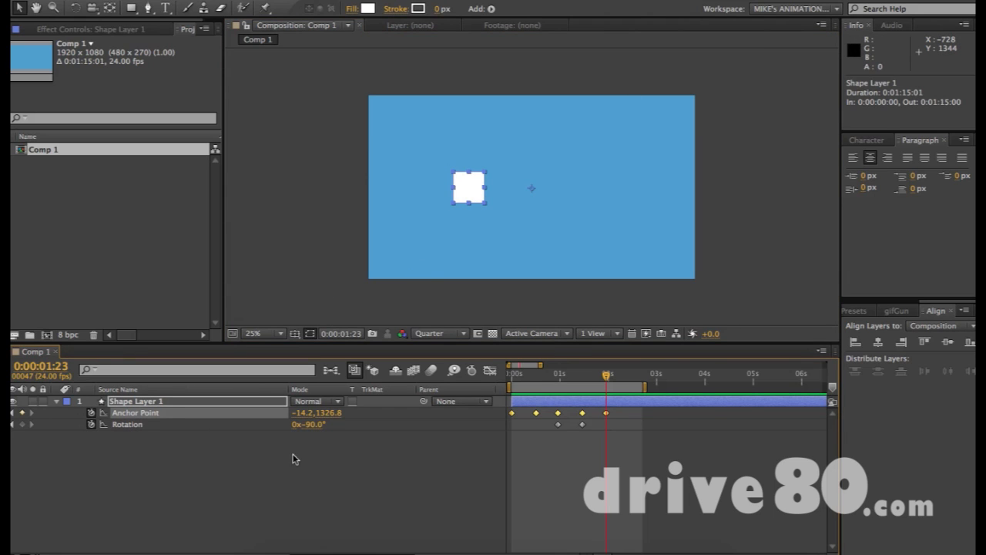
click(55, 407)
click(59, 402)
click(58, 402)
click(69, 424)
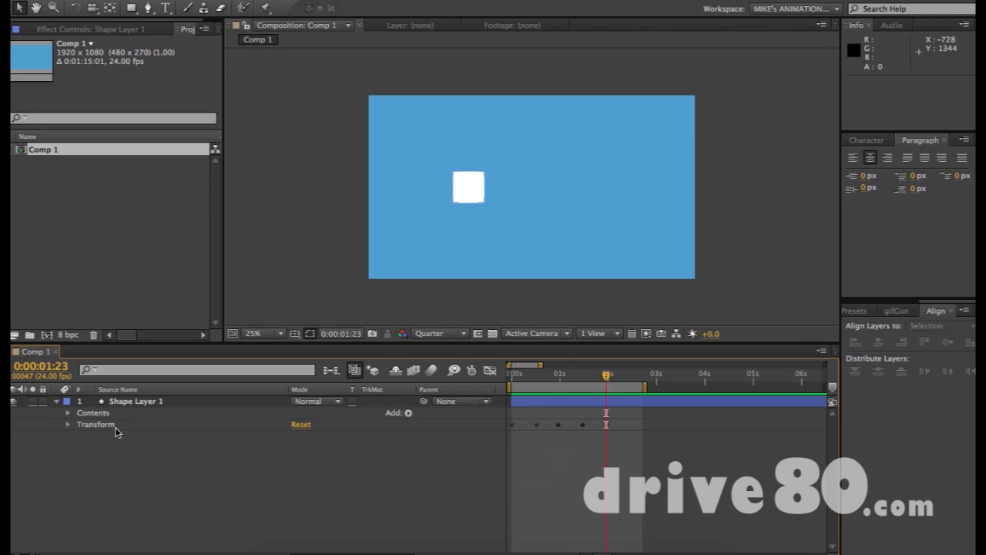
click(103, 426)
click(65, 425)
click(68, 425)
- Restore the removed Anchor Point keyframes, then scrub to 0:00:02:00 and back
click(91, 437)
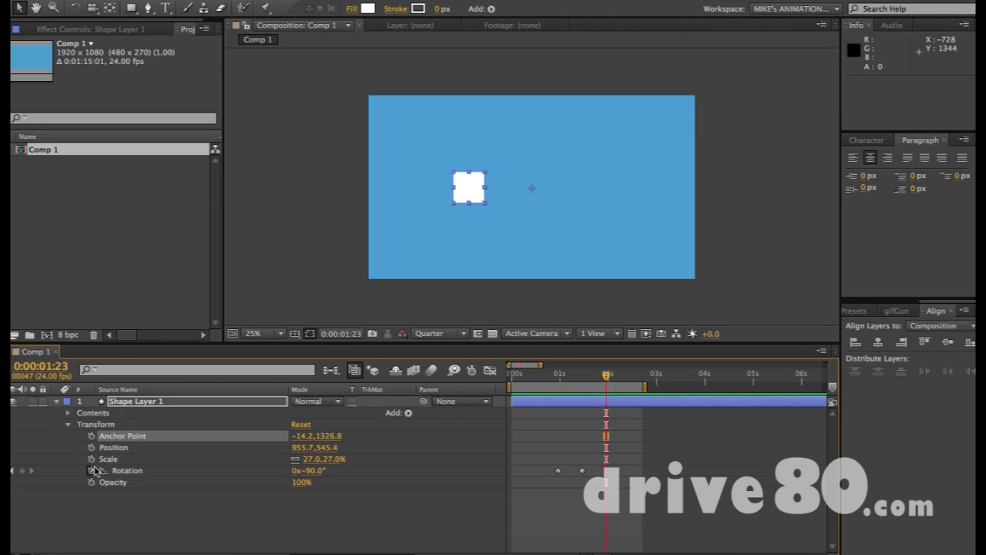
key(ctrl+z)
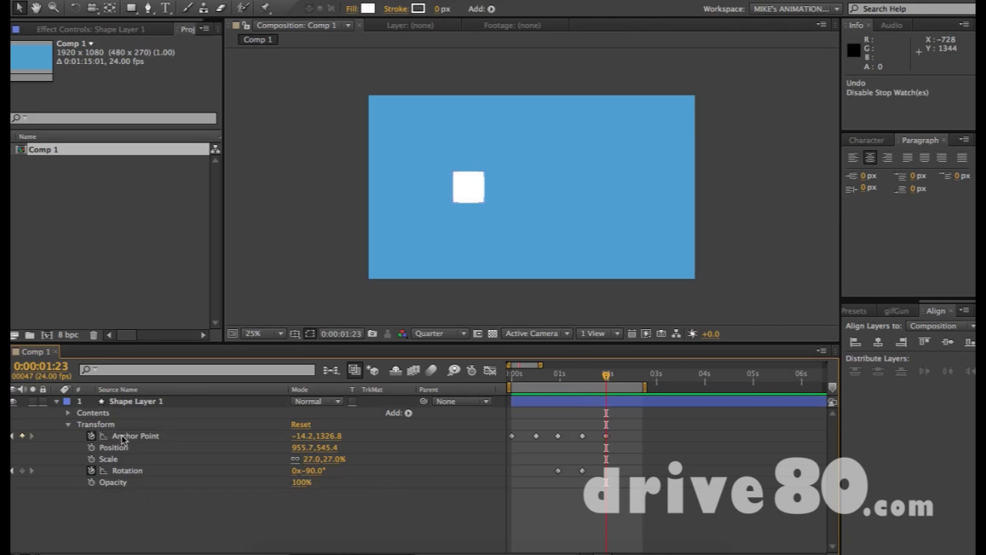
click(141, 437)
drag(562, 380, 607, 381)
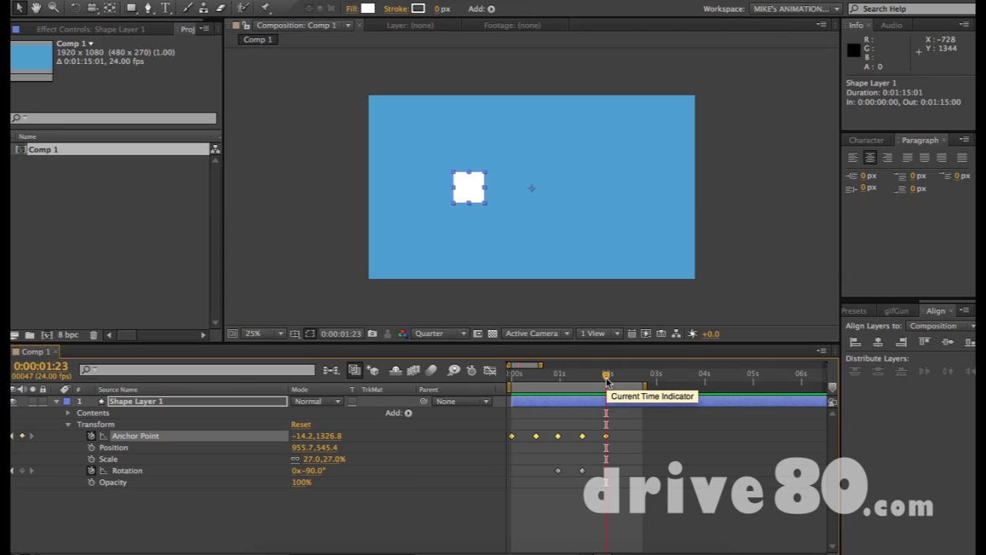
mouse_move(607, 377)
mouse_down()
mouse_move(490, 370)
mouse_move(603, 385)
mouse_move(581, 387)
mouse_move(605, 381)
mouse_move(559, 379)
mouse_move(607, 379)
mouse_up()
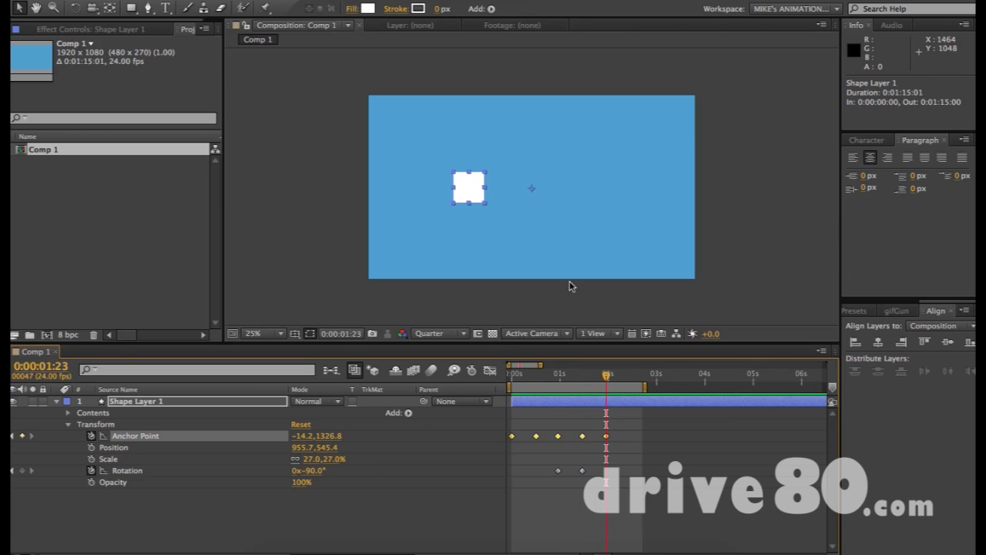
- Create a text layer near the top of the comp containing the e-mail address
click(544, 235)
key(ctrl+t)
click(447, 143)
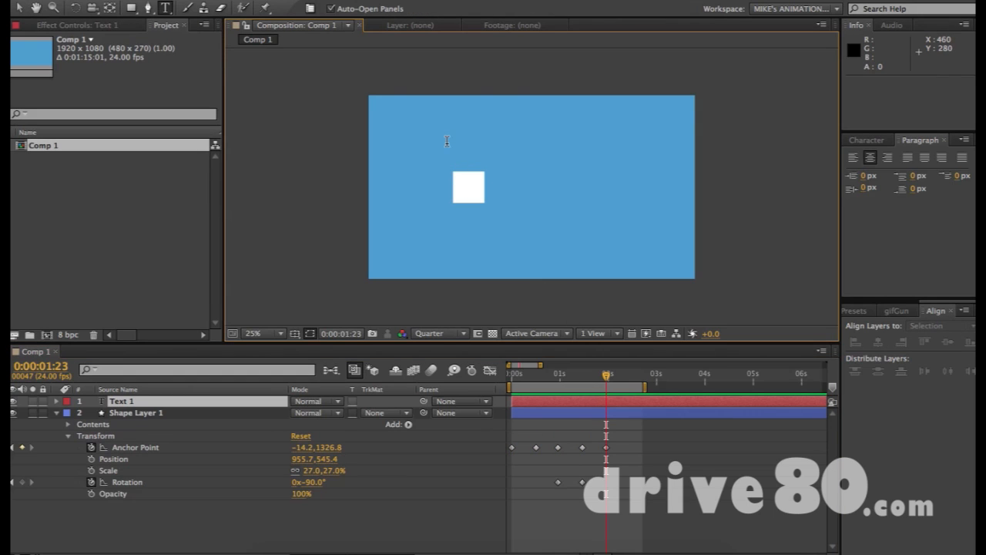
- Make the text 119 px, lowercase instead of All Caps, and centred at the top
key(ctrl+a)
click(867, 142)
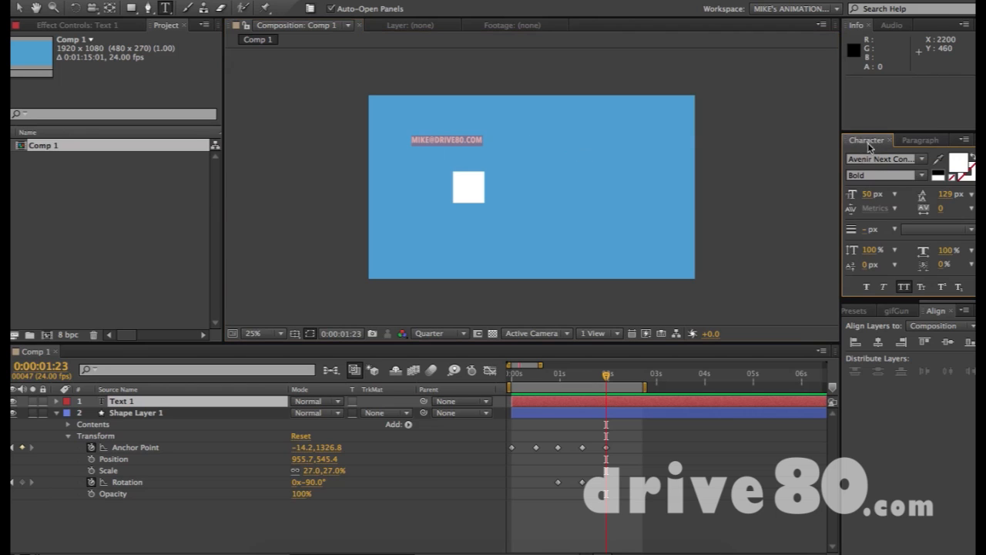
drag(885, 194, 917, 194)
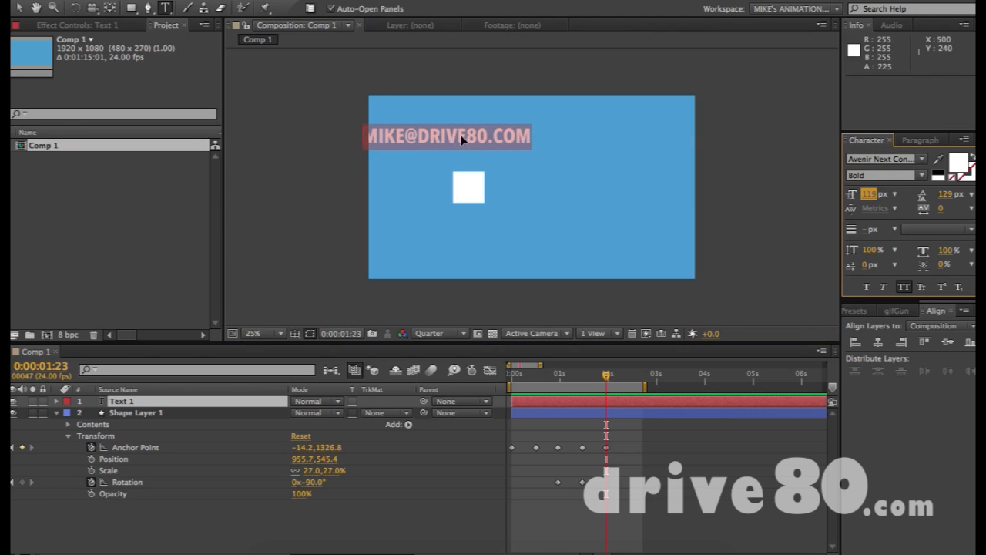
drag(454, 141, 542, 147)
click(904, 287)
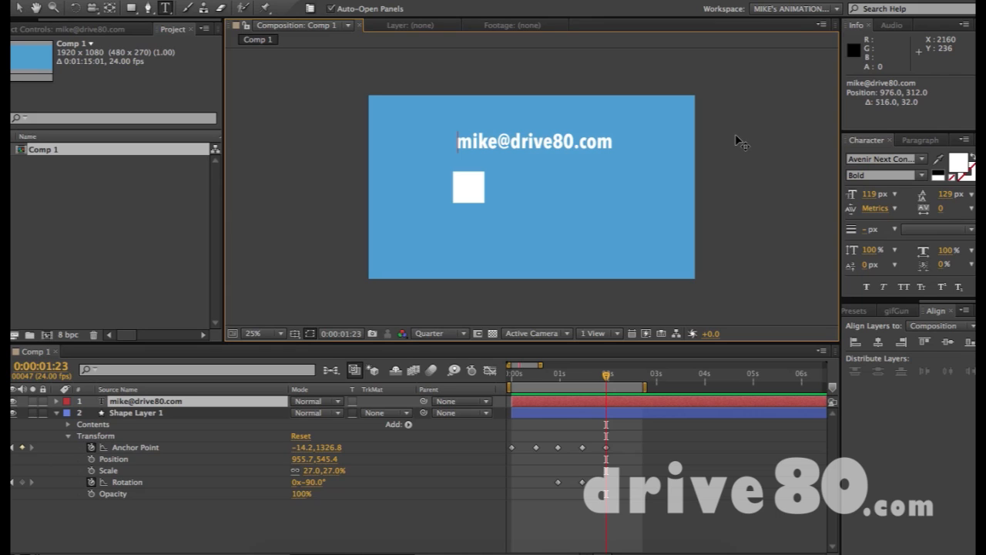
- Scrub the timeline to review the animation, then finish text editing and deselect the layers
drag(541, 375, 606, 370)
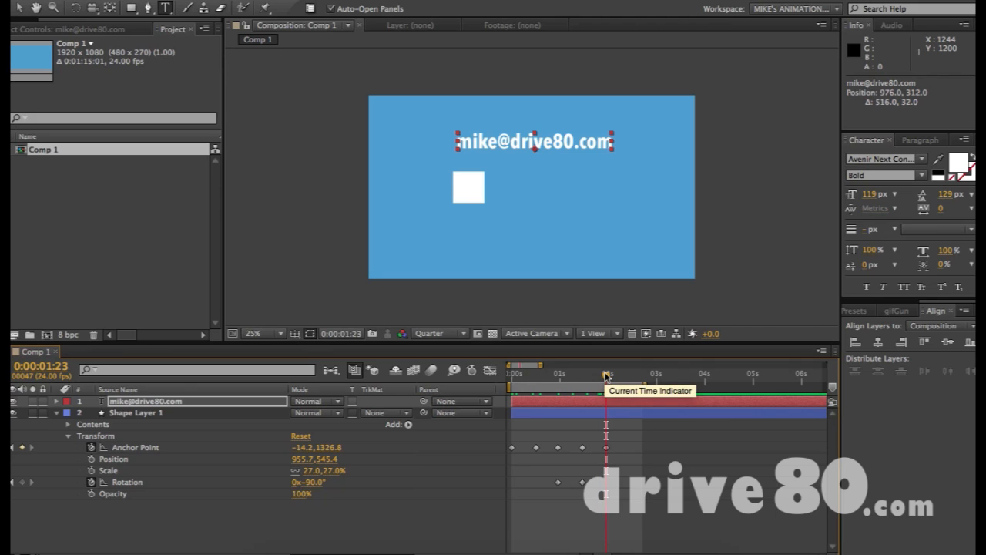
mouse_move(608, 375)
mouse_down()
mouse_move(643, 375)
mouse_move(511, 378)
mouse_move(610, 384)
mouse_up()
click(19, 8)
click(359, 213)
click(575, 151)
click(783, 160)
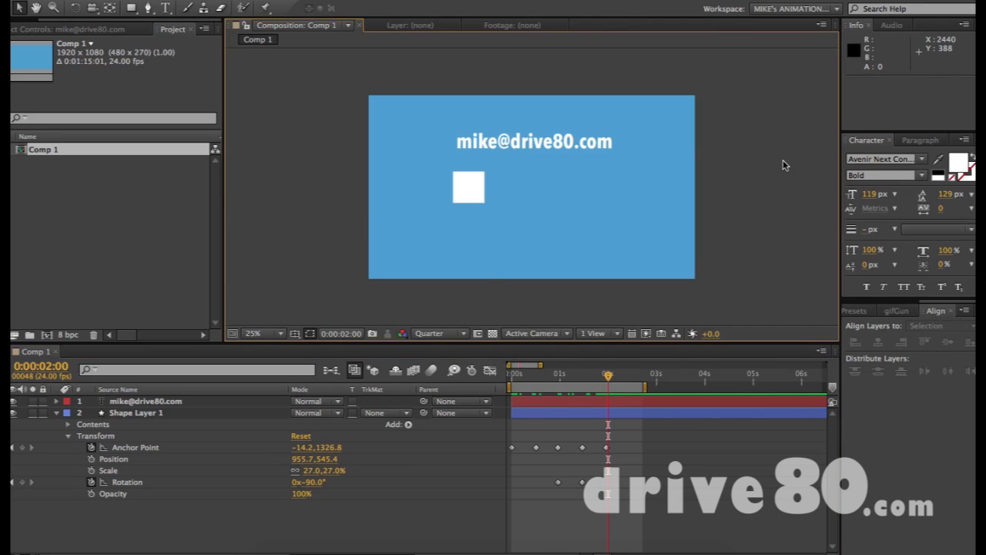